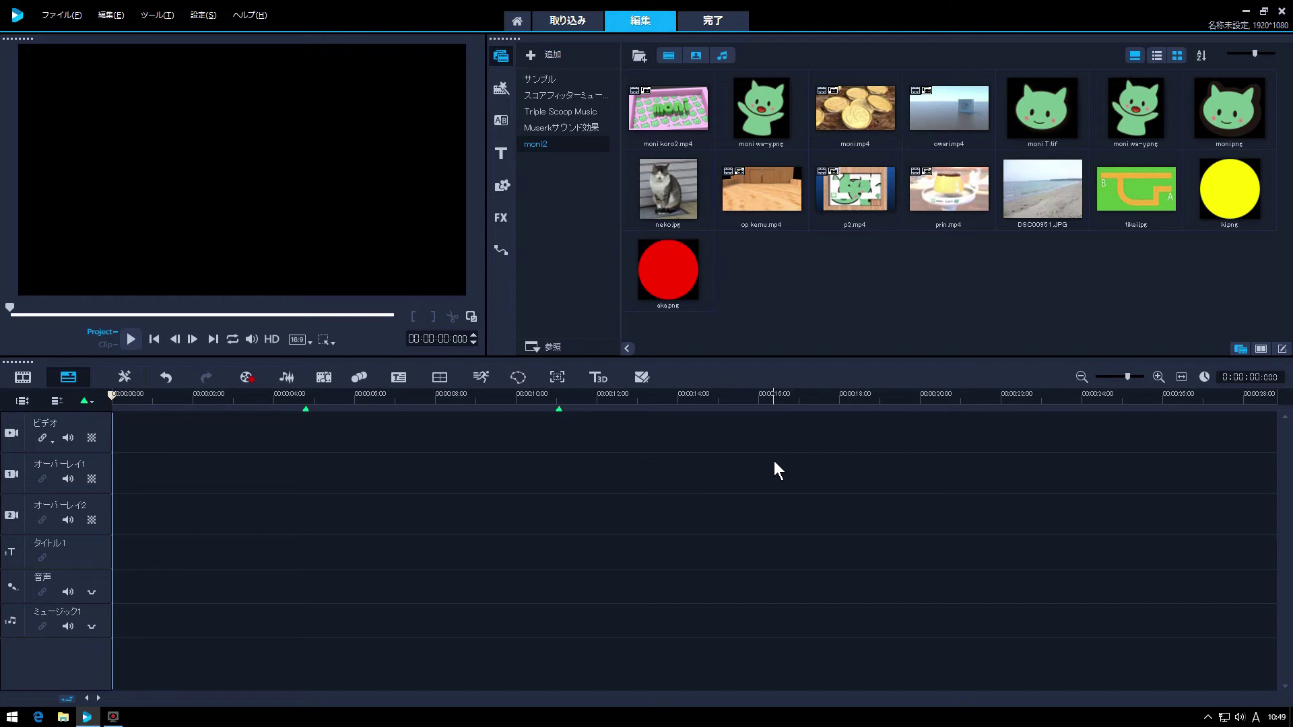
Add a dark red title reading "moni moni" and move it to the middle of the preview
click(501, 153)
double_click(201, 162)
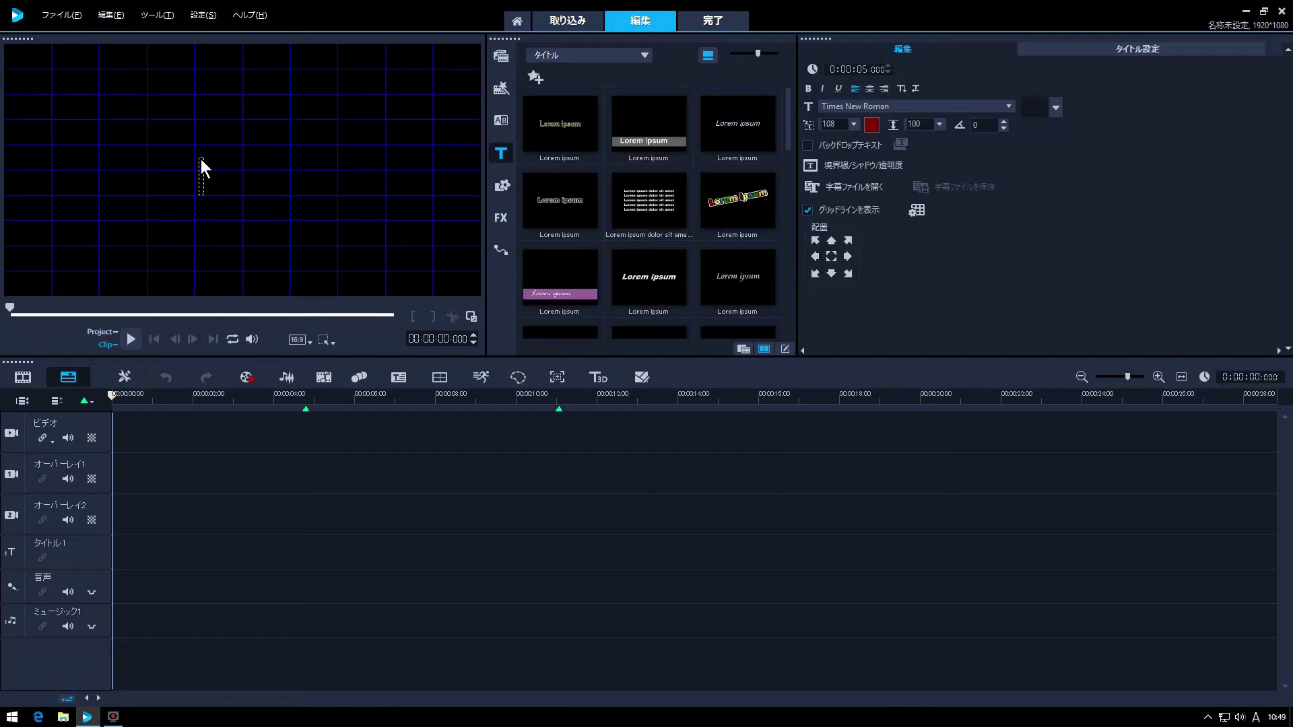
text(moni moni)
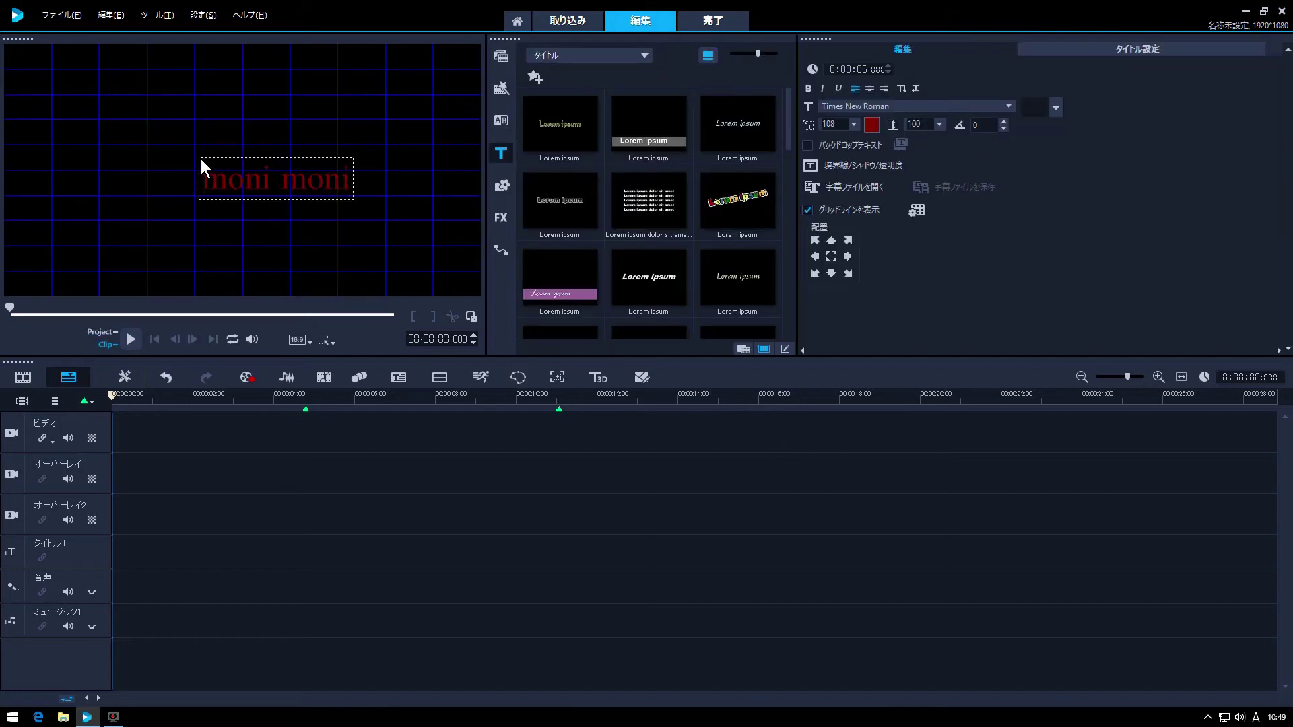
click(354, 98)
drag(309, 182, 281, 187)
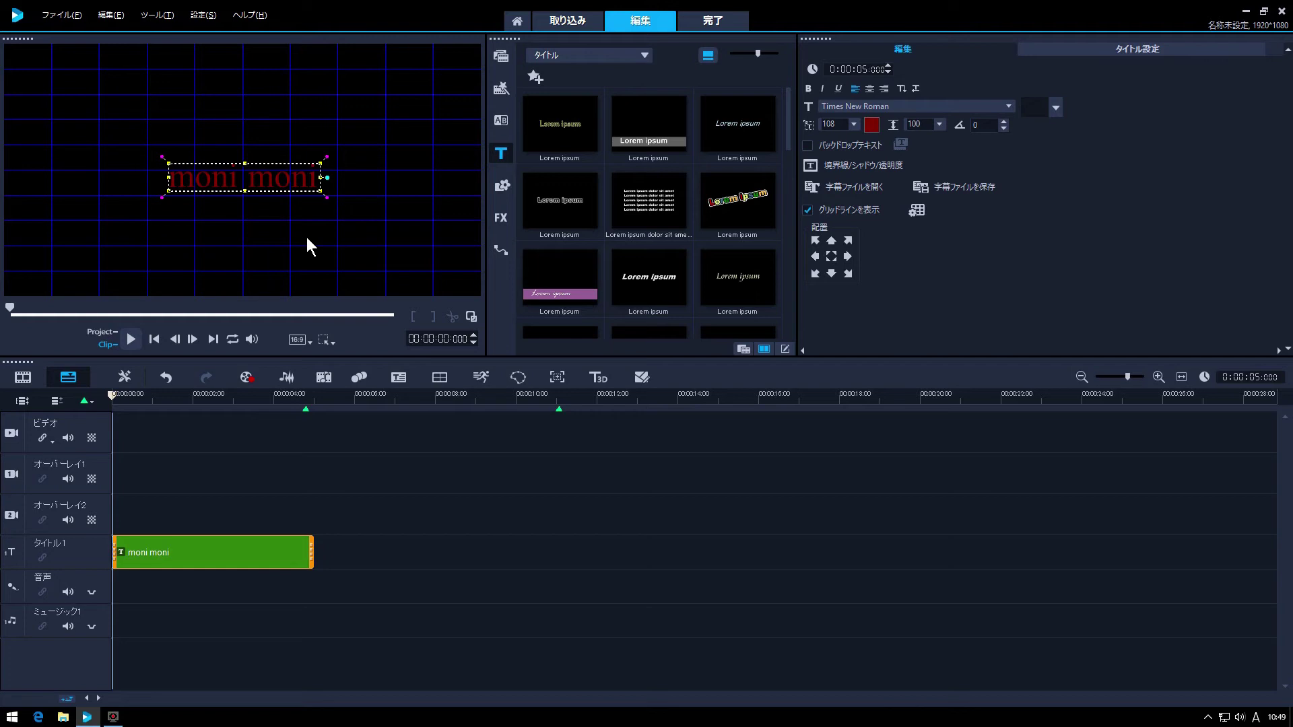
Try the Side transition at the start of the title clip, preview it by scrubbing, and undo the addition
click(498, 120)
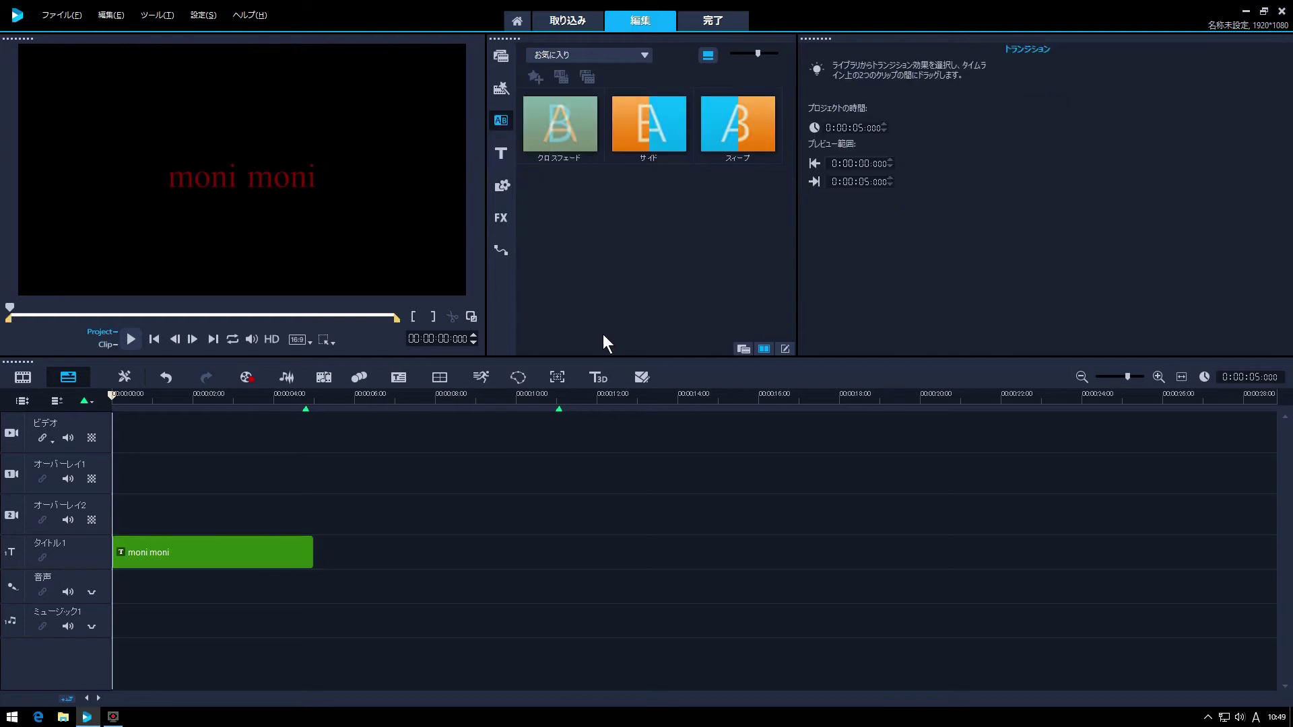
click(646, 117)
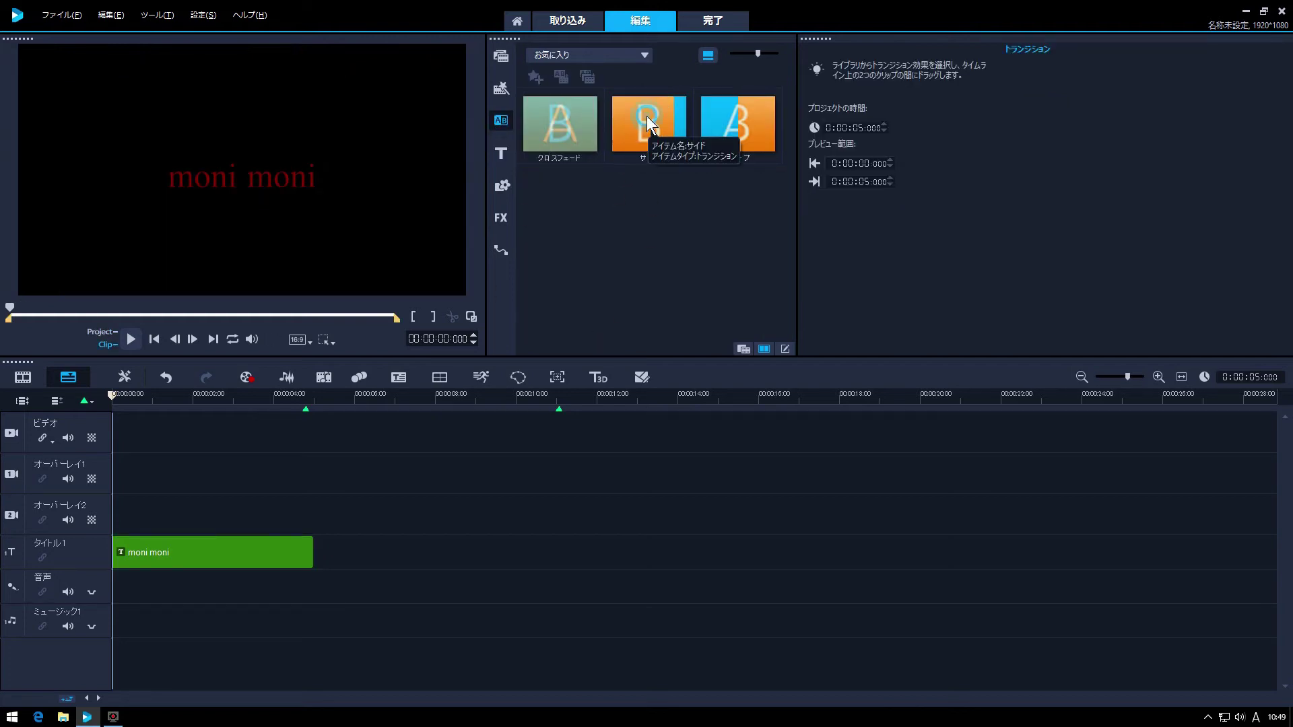
click(647, 116)
drag(407, 414, 140, 559)
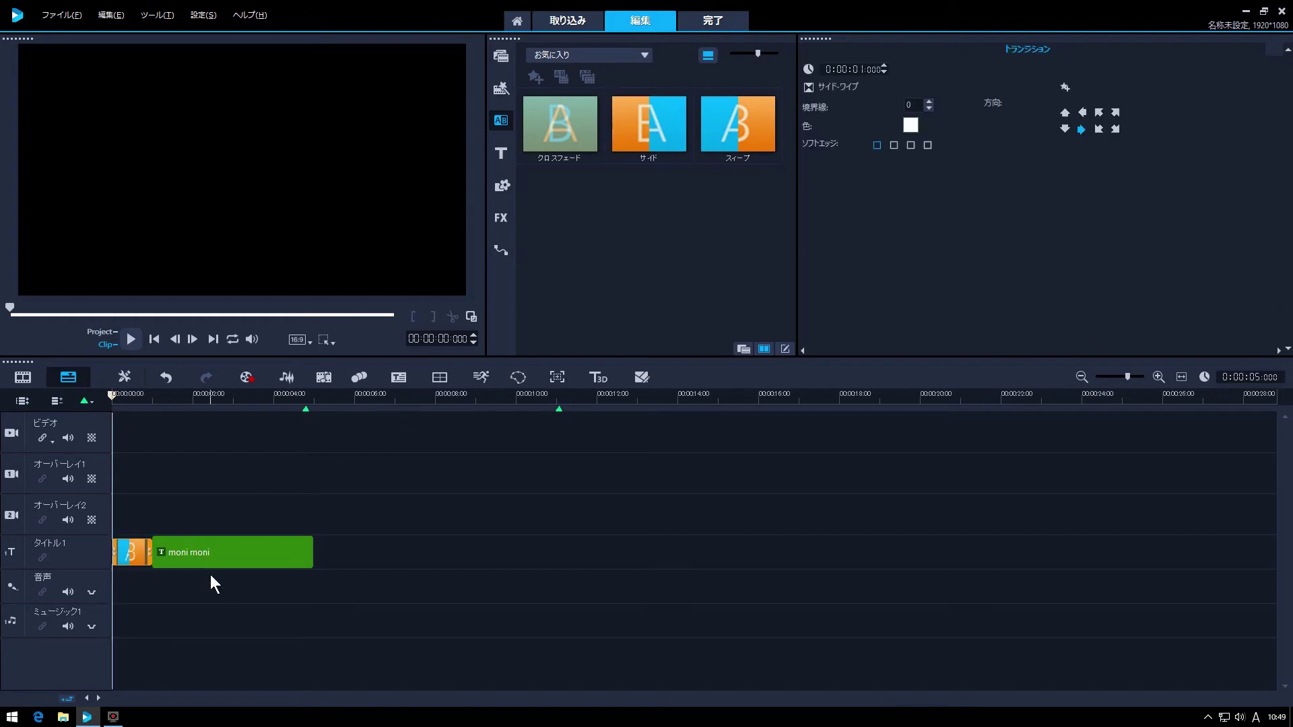
drag(137, 559, 243, 559)
drag(159, 410, 138, 444)
key(ctrl+z)
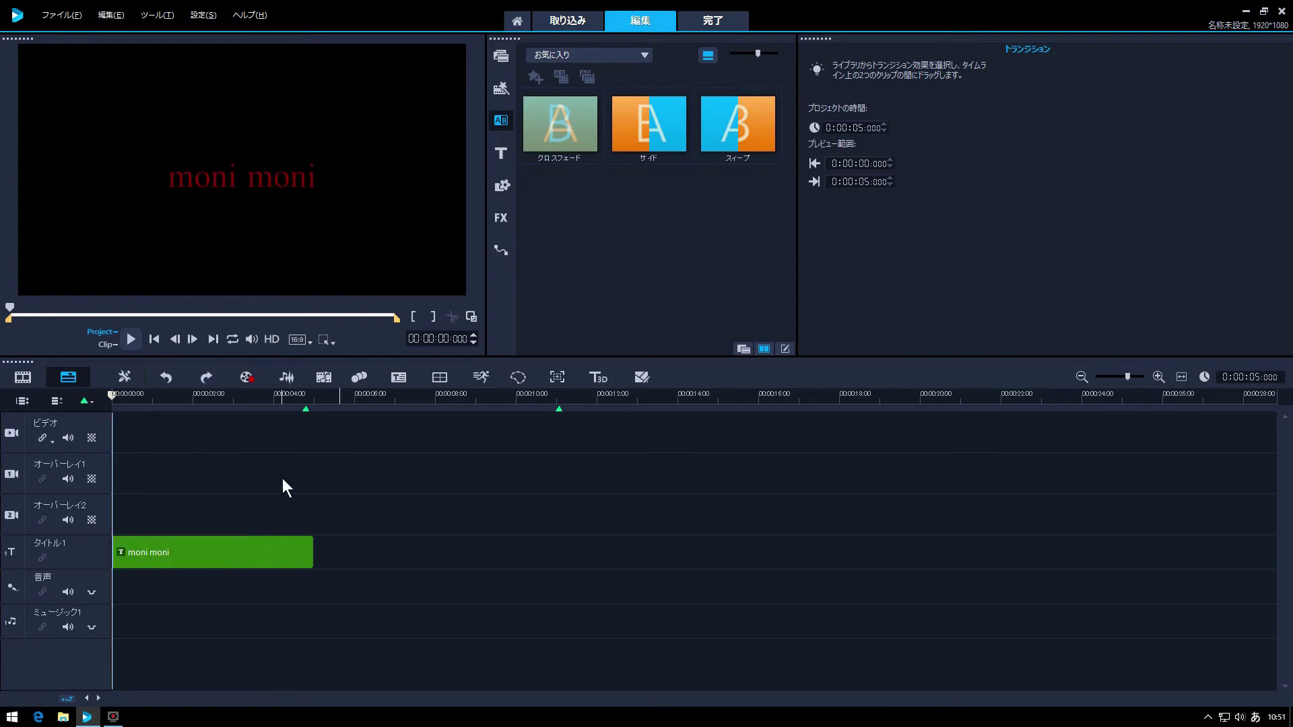
Paste a copy of the title clip after the original on the same track and set the copy's text colour to white
click(288, 559)
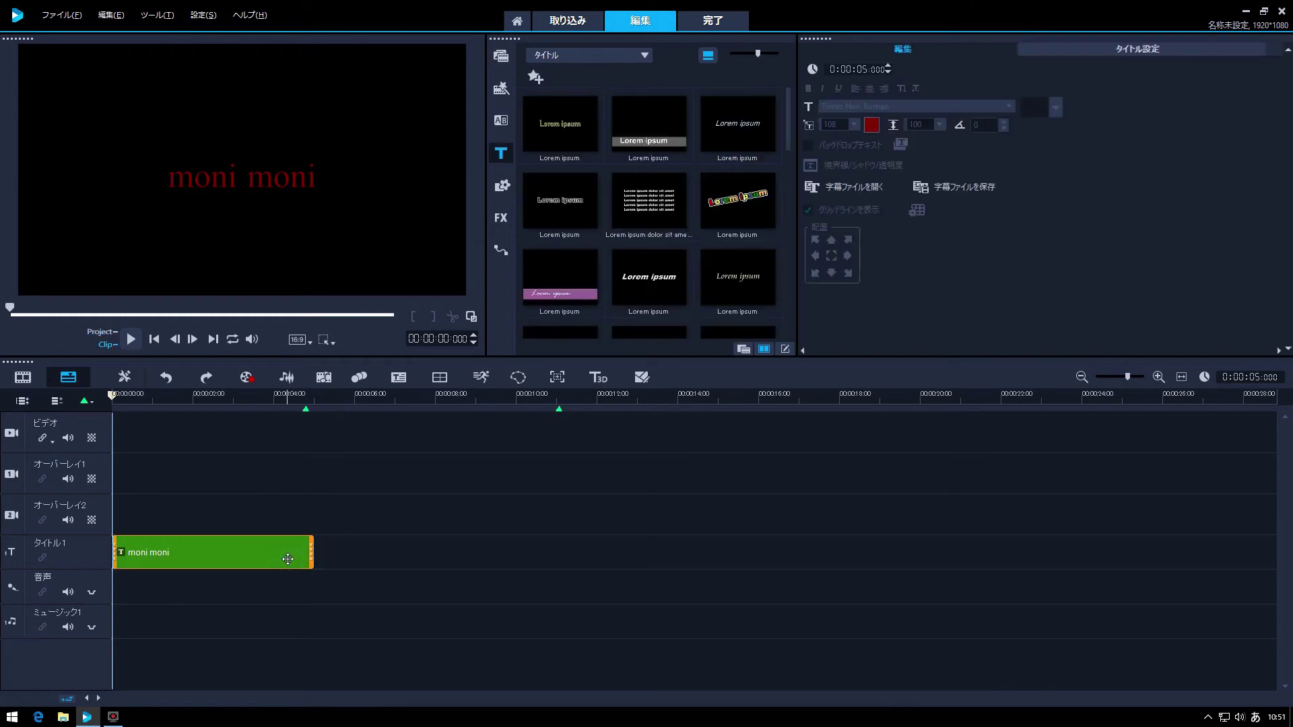
key(ctrl+v)
click(395, 564)
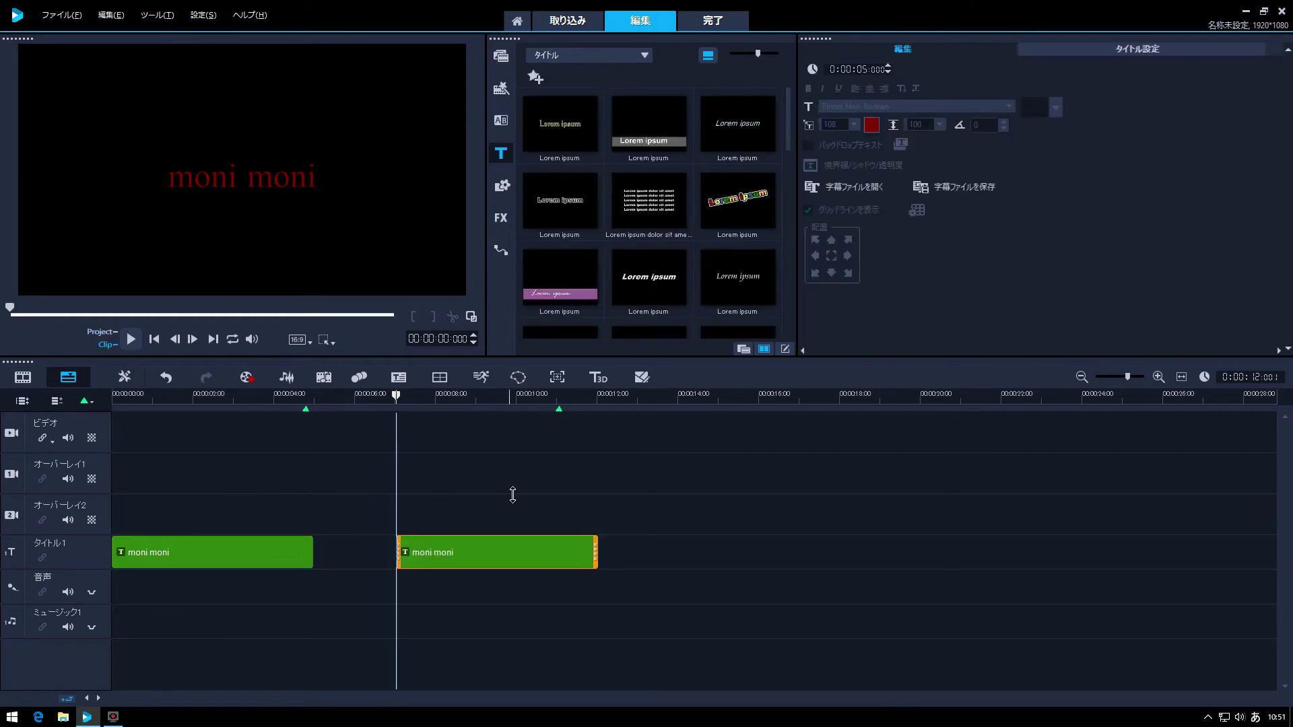
click(872, 124)
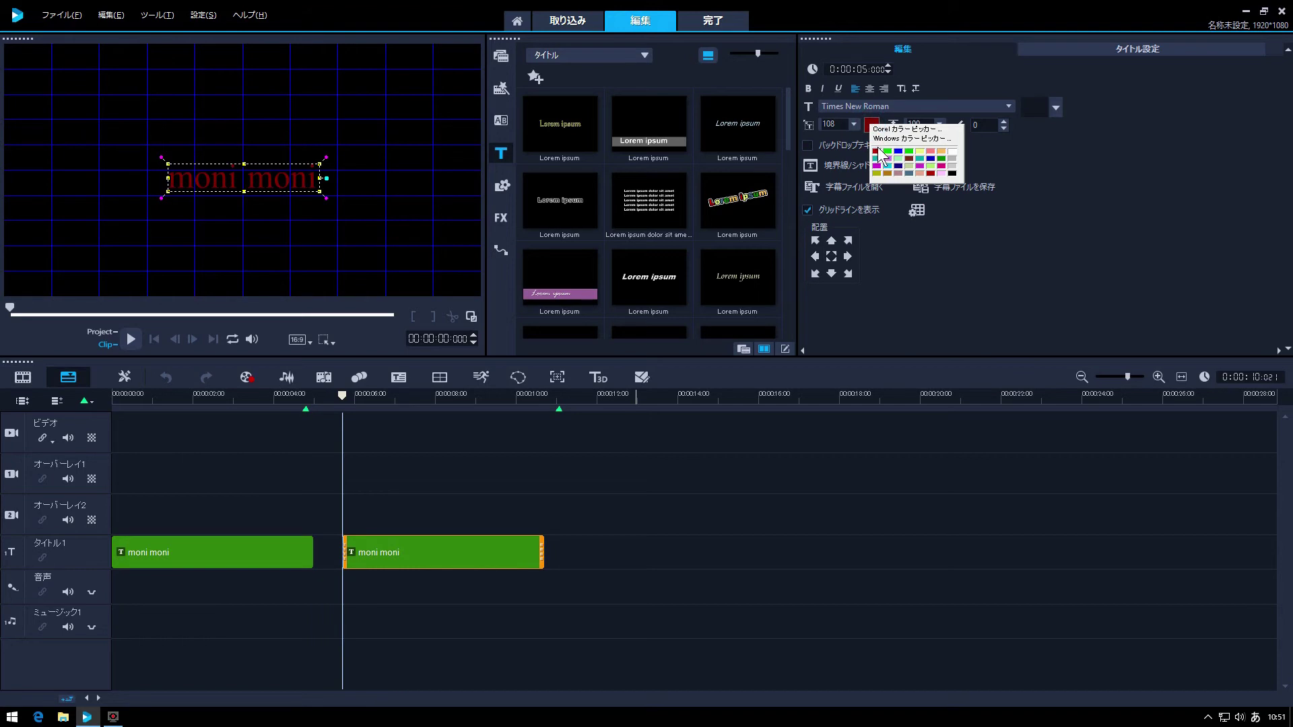
click(951, 151)
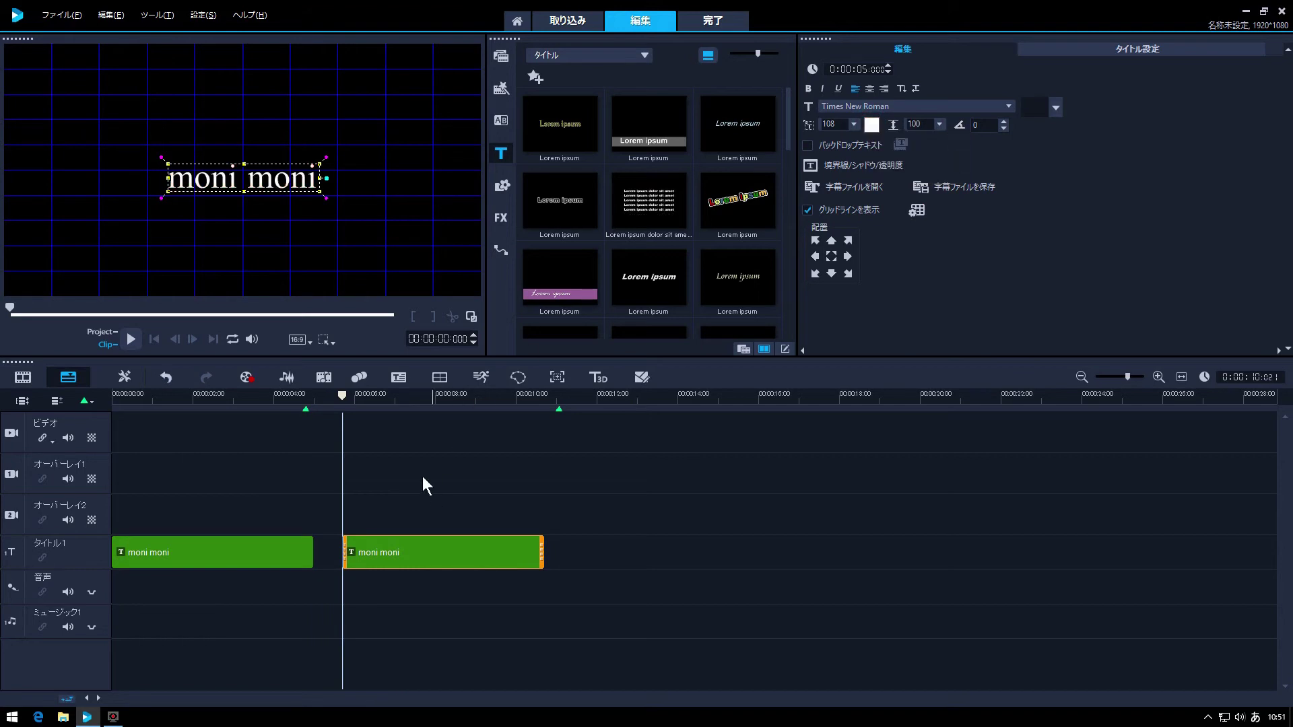
click(391, 435)
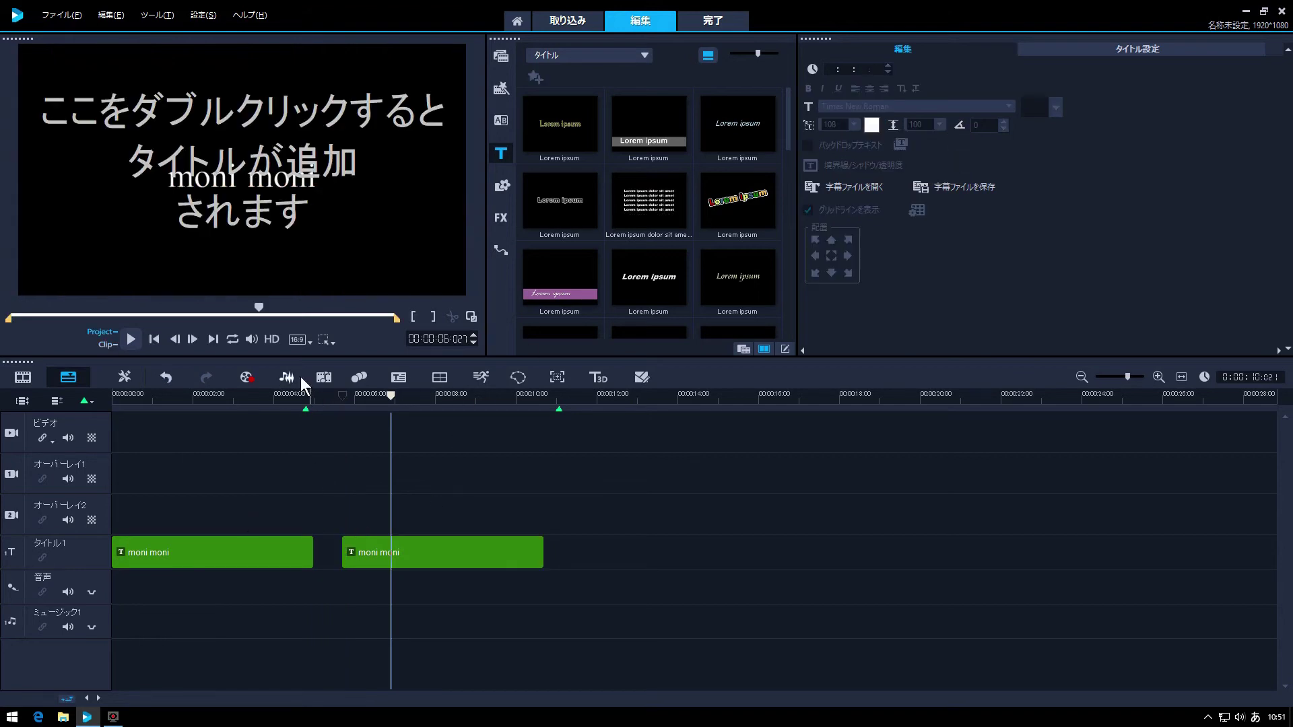
Overlap the first title with the second, replace the crossfade between them with the Side transition, and preview the wipe
drag(239, 547, 413, 545)
drag(405, 427, 302, 438)
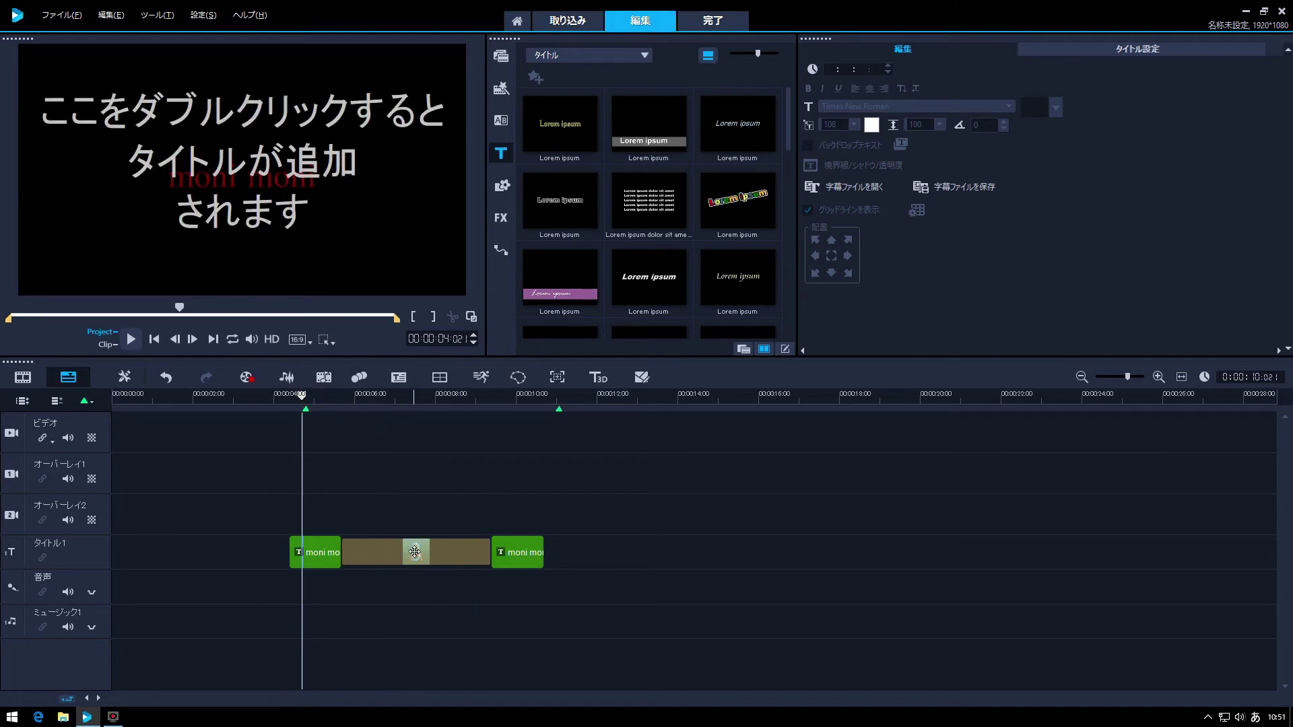
click(502, 121)
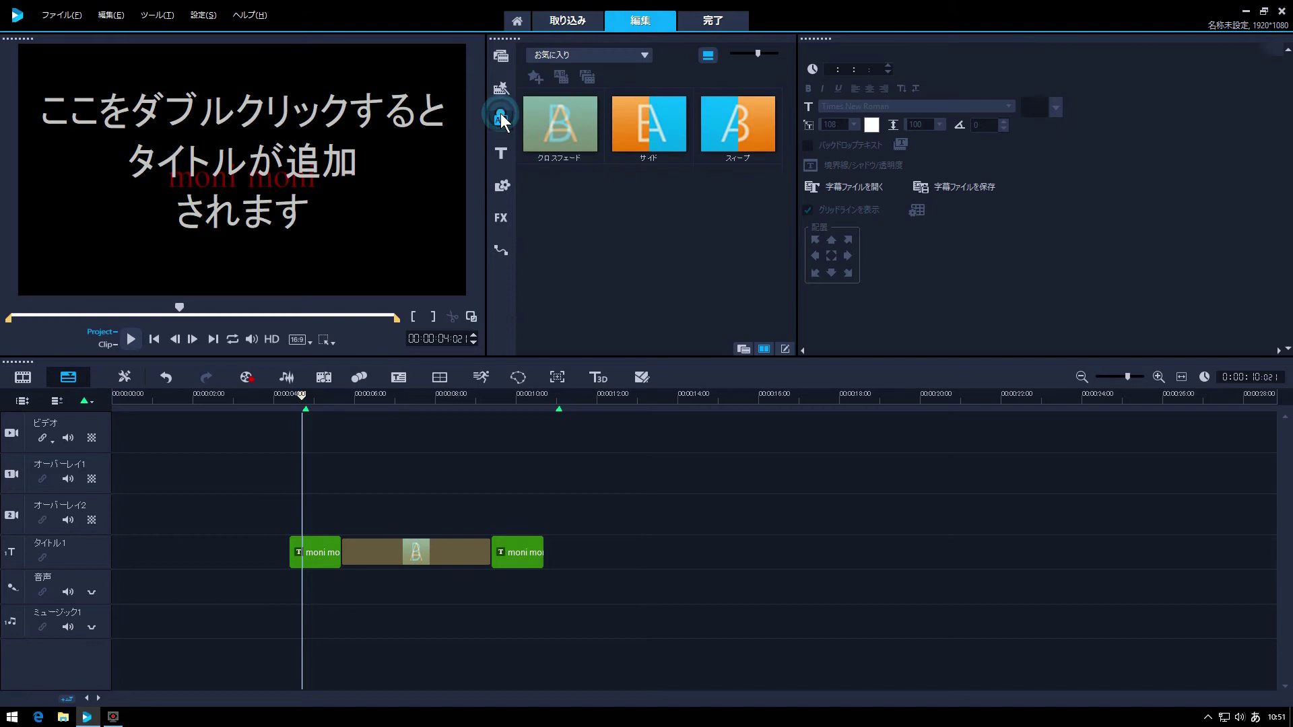
click(653, 121)
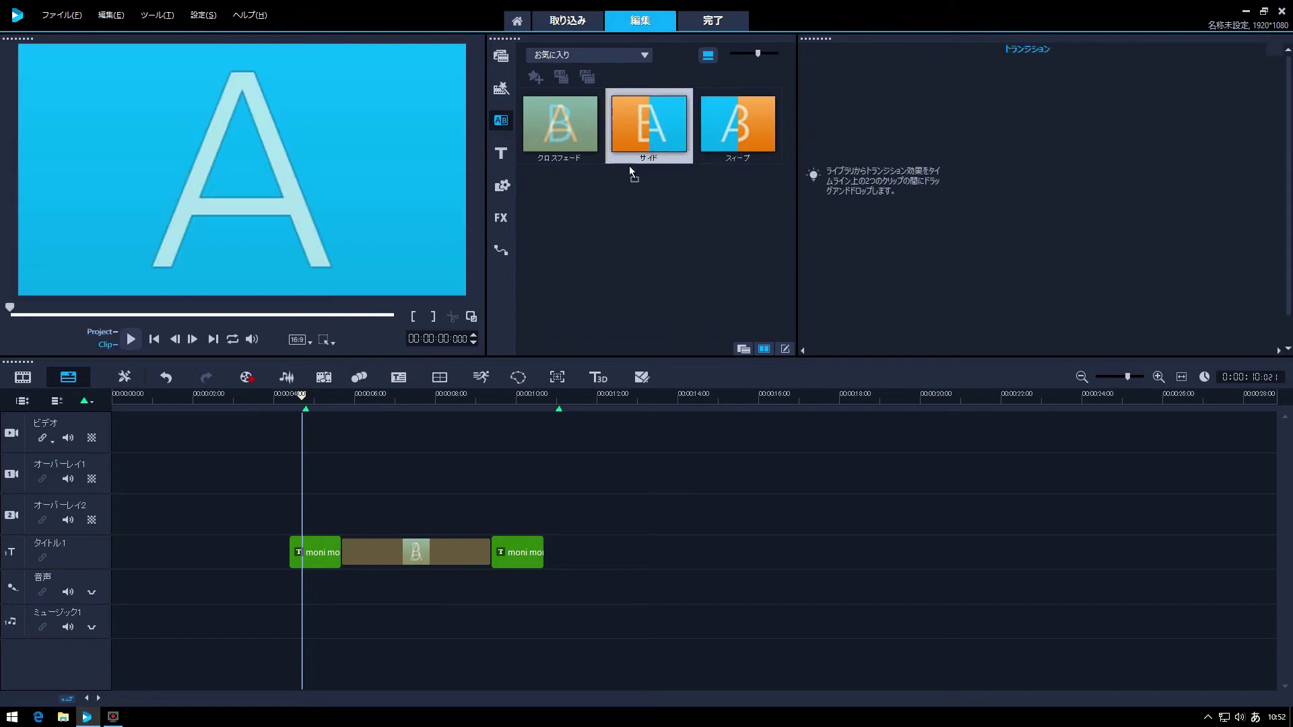
click(415, 563)
drag(313, 398, 427, 415)
Trim the start of the first title clip and scrub through the Side wipe between the two titles
click(294, 555)
drag(294, 555, 321, 555)
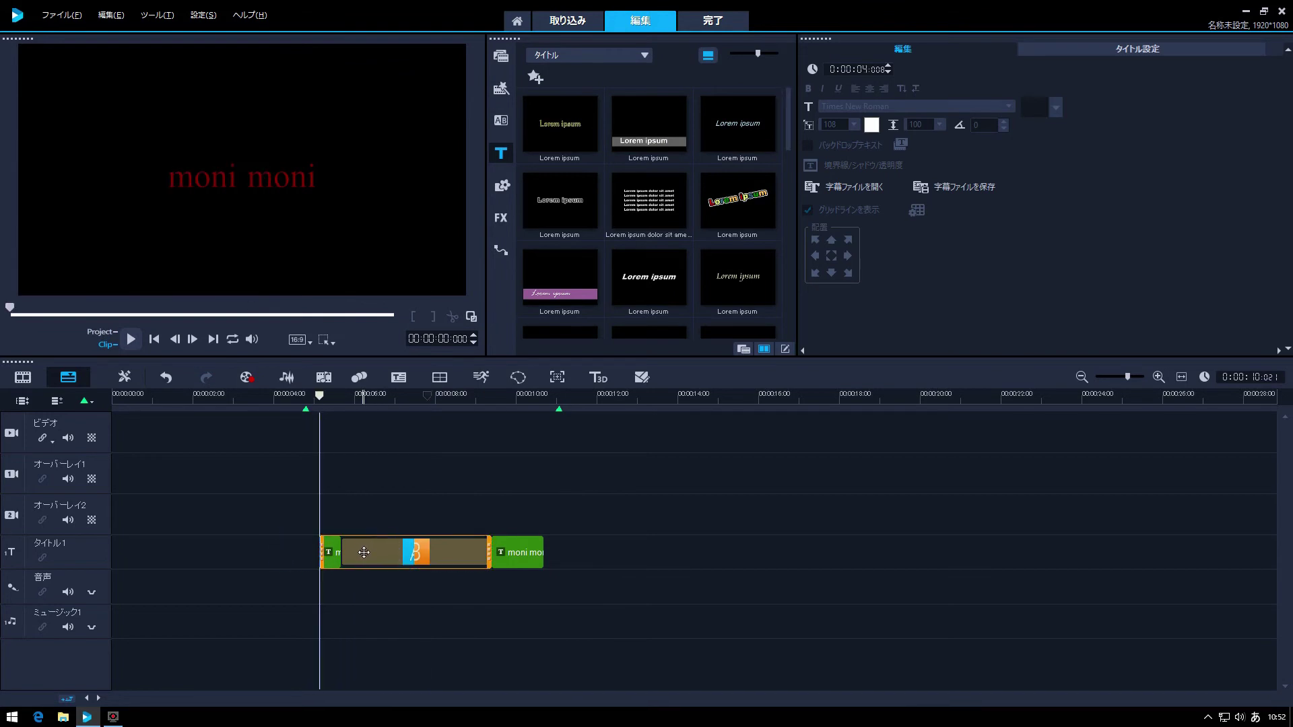
drag(340, 398, 427, 406)
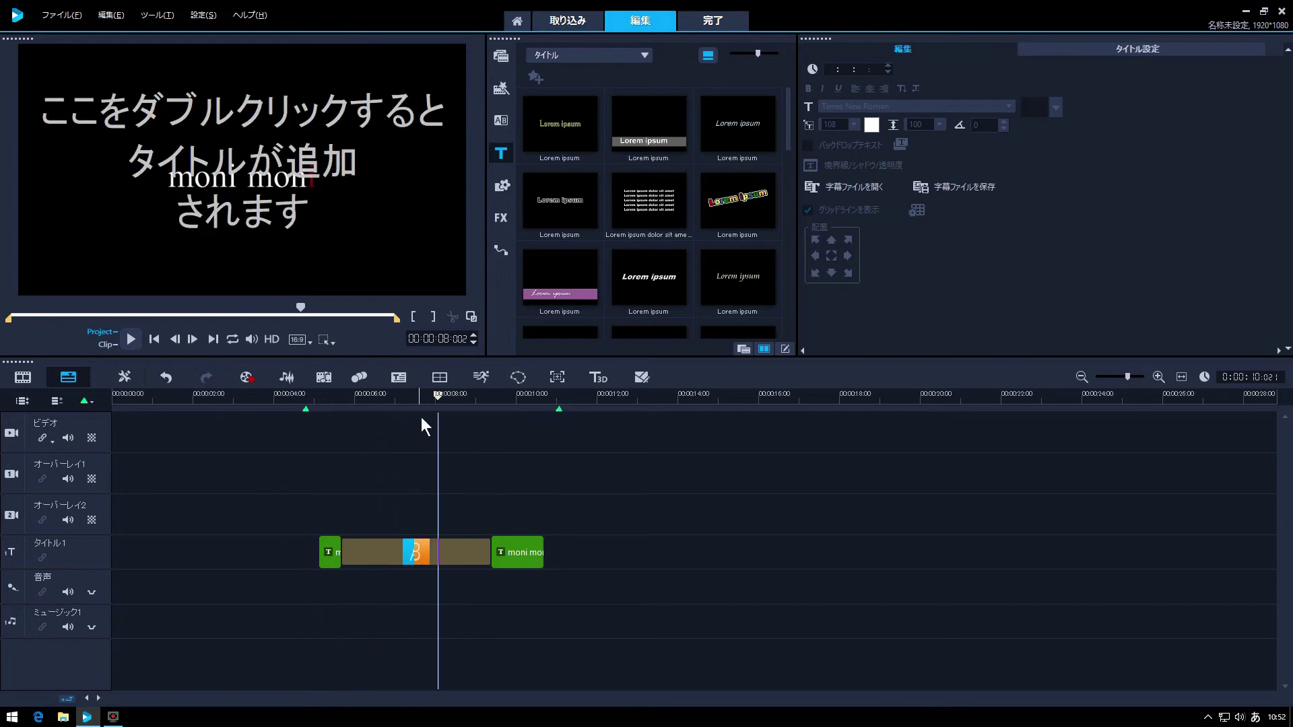
click(442, 398)
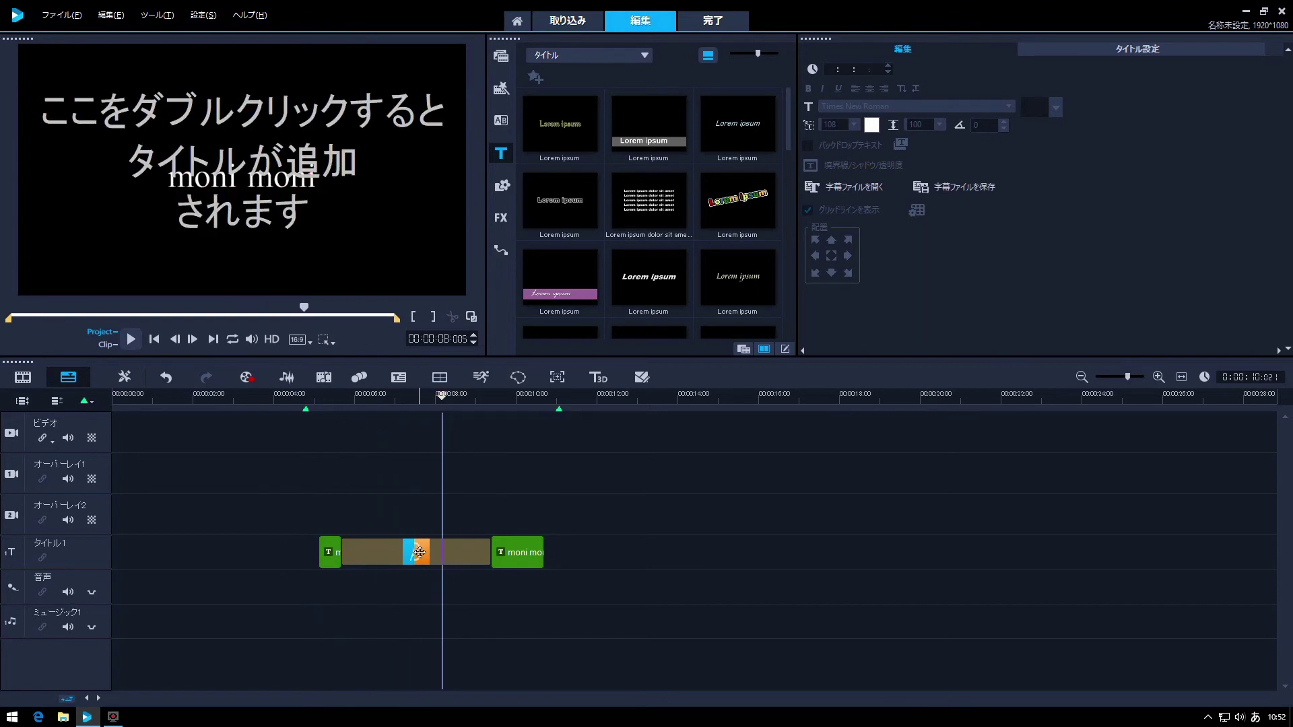
mouse_move(442, 398)
mouse_down()
mouse_move(404, 406)
mouse_move(462, 406)
mouse_move(348, 410)
mouse_move(456, 406)
mouse_up()
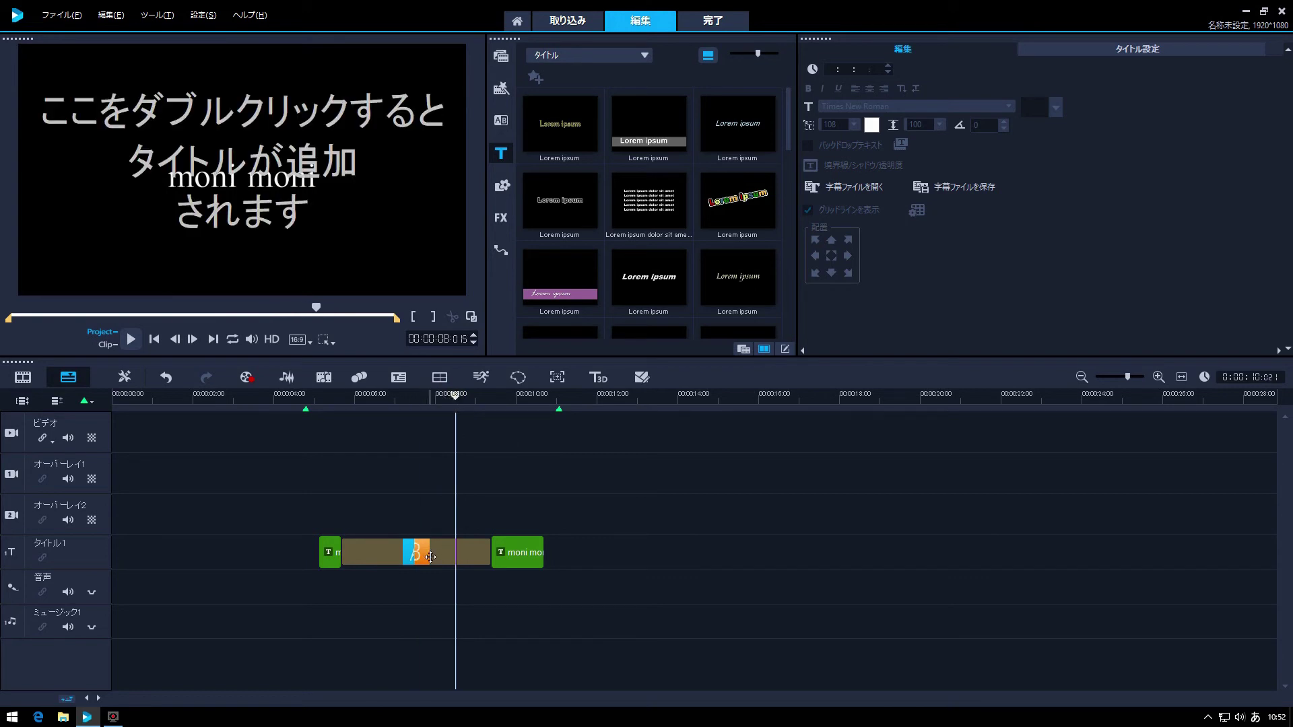
Delete both title clips with their transition from the timeline and show the media library at full width
click(431, 557)
key(Delete)
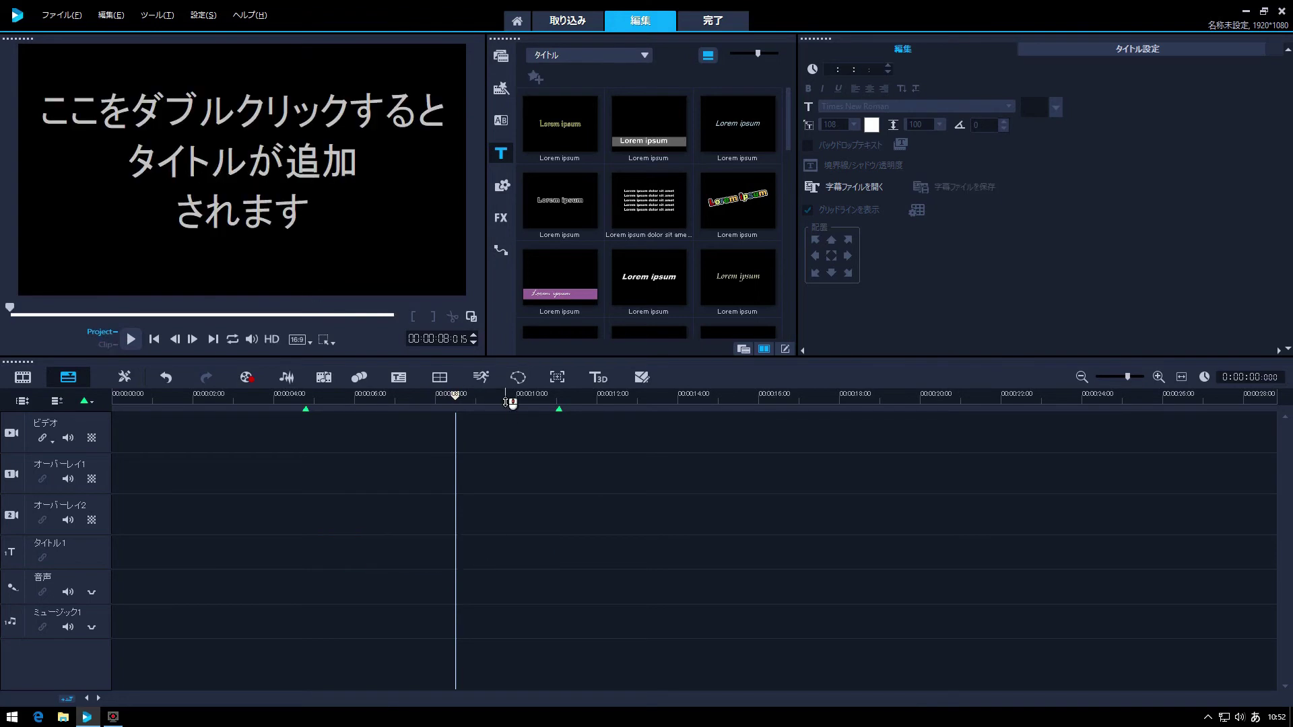
click(499, 56)
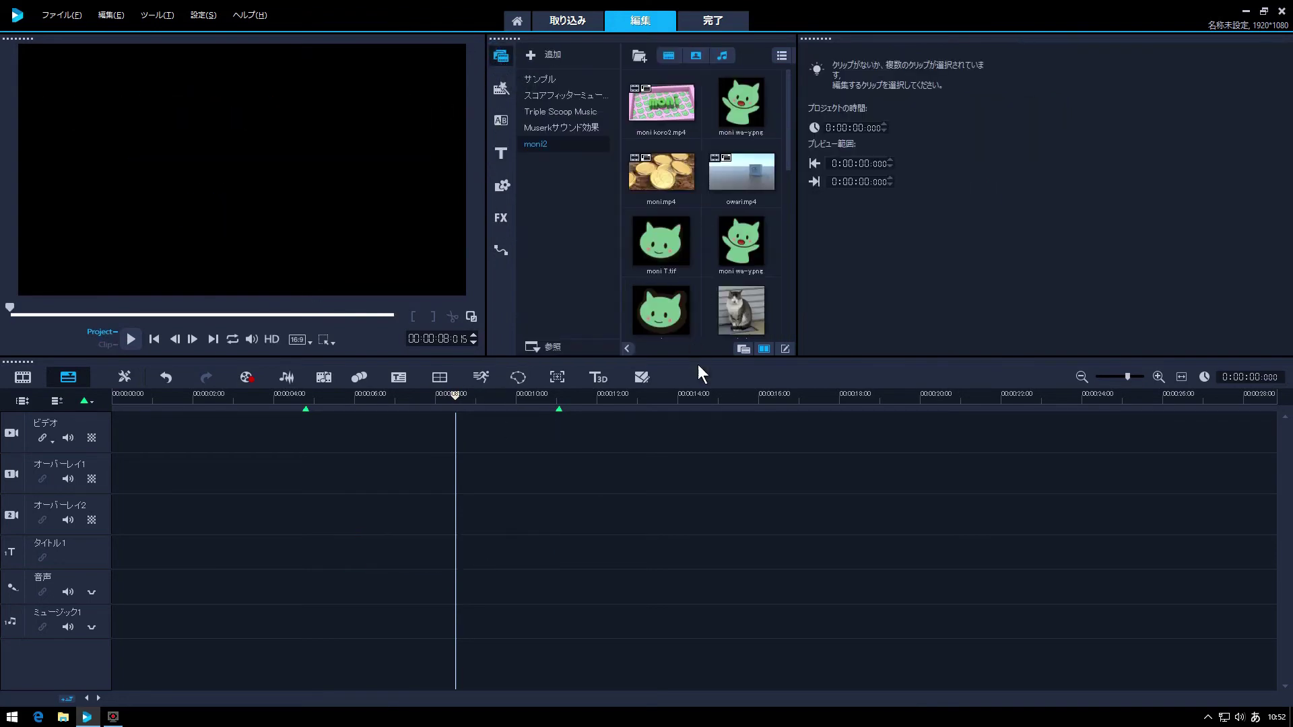
click(744, 349)
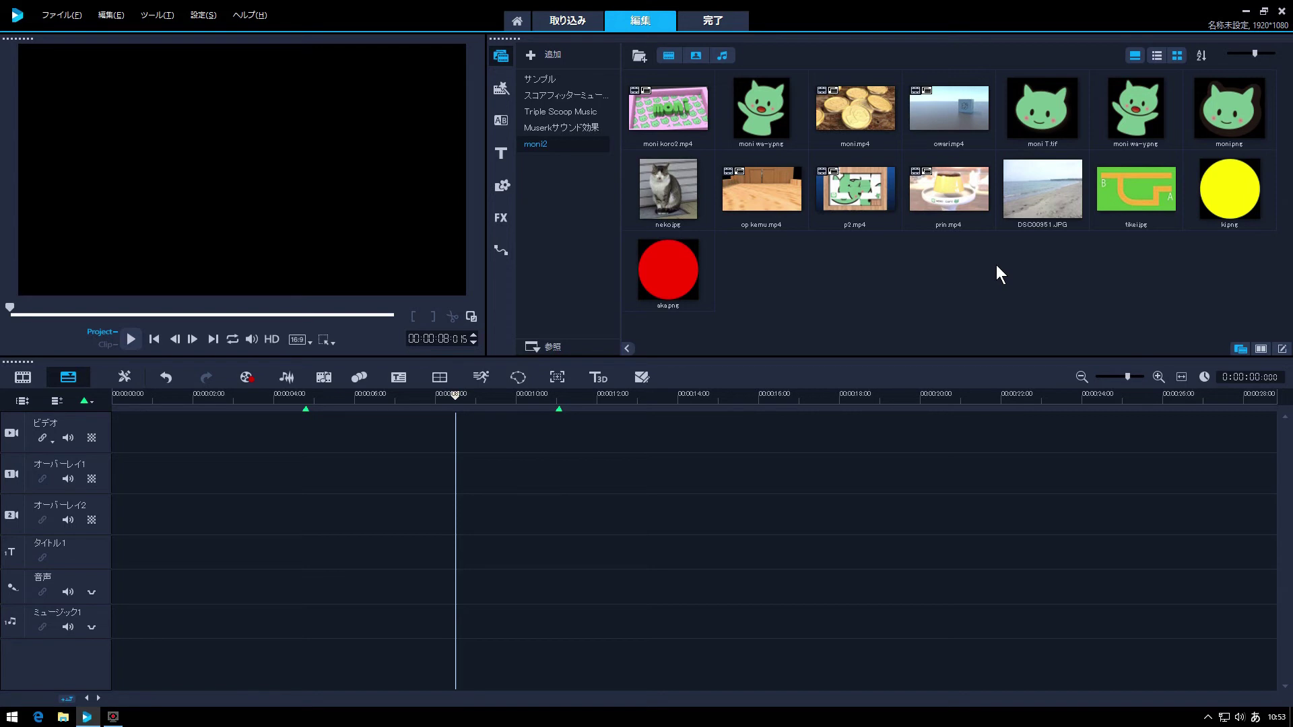
Place the red colour clip on overlay track 2 at about 3 seconds and flatten it into a thin horizontal bar
click(501, 185)
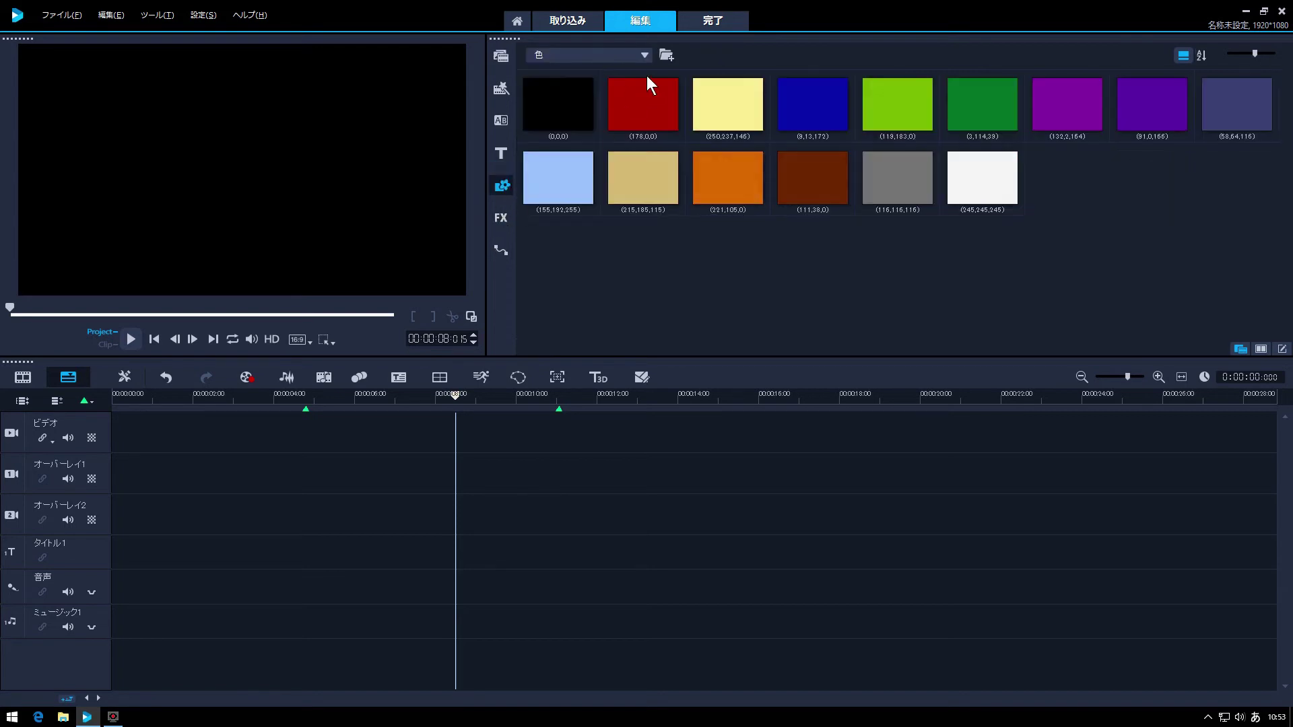
click(653, 105)
drag(653, 105, 254, 522)
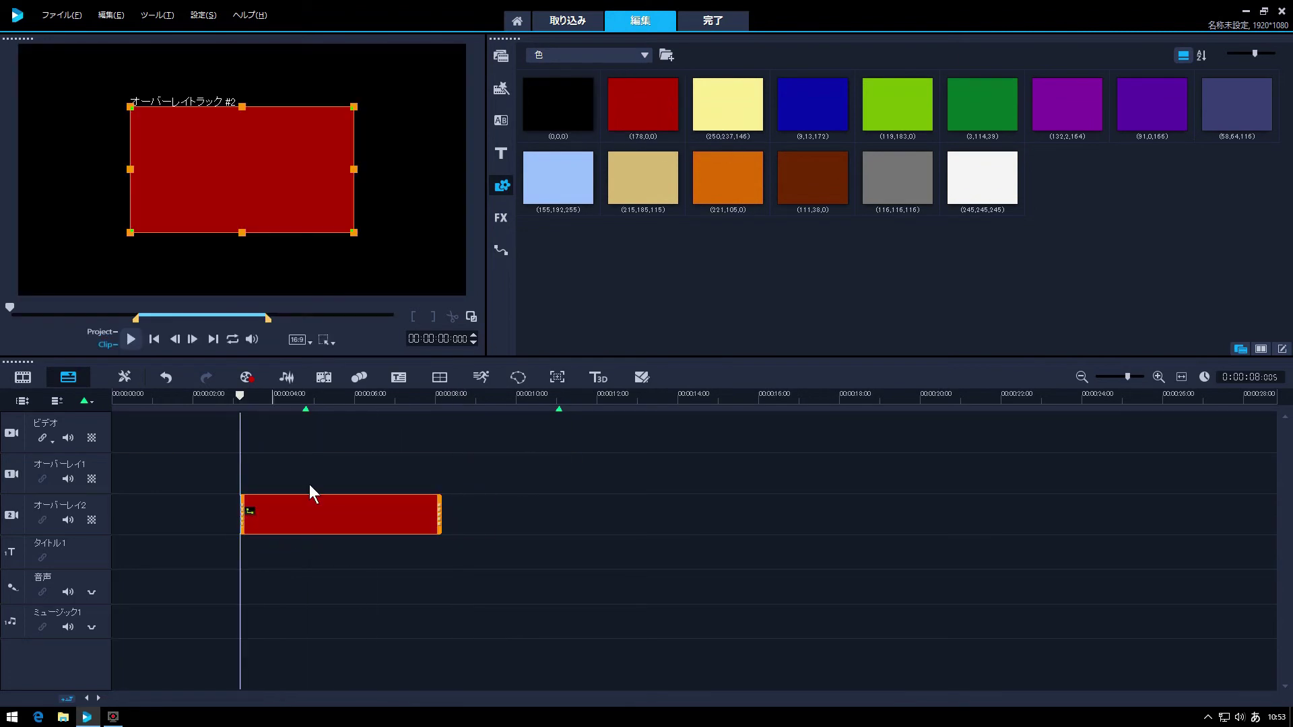
drag(242, 106, 270, 209)
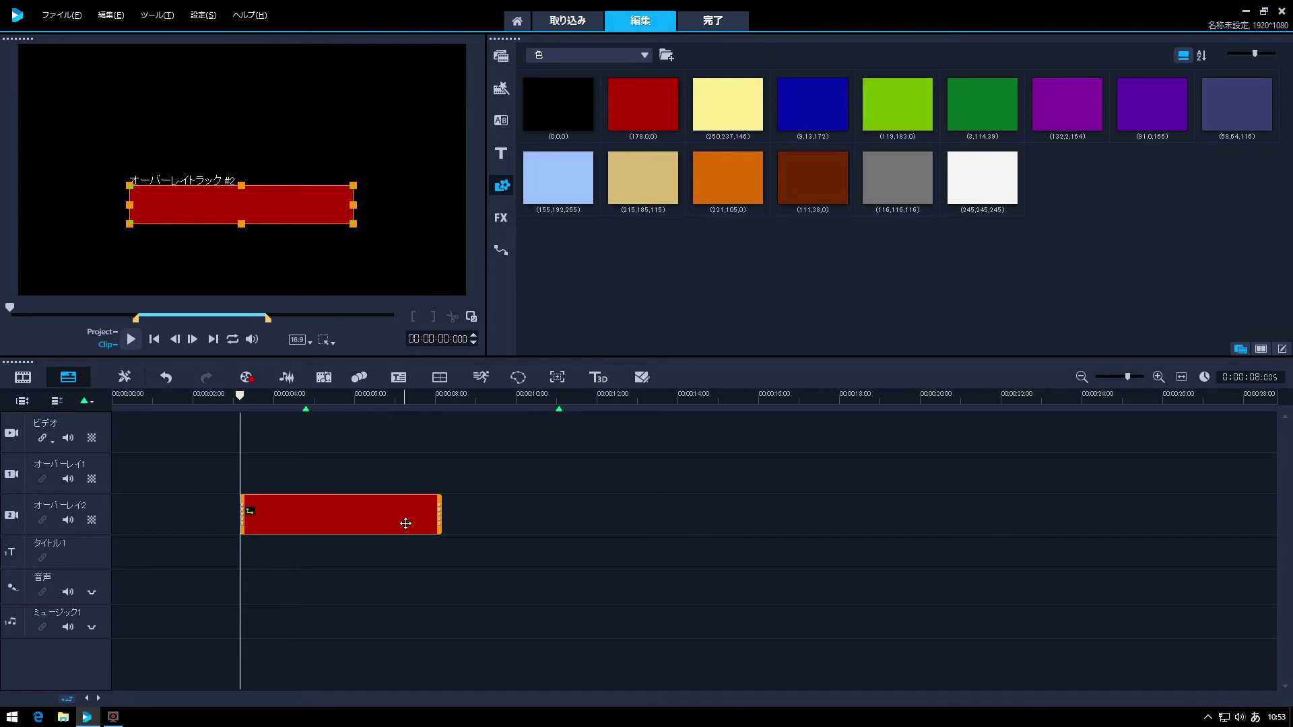
Copy the red bar clip and paste it further along overlay track 2, leaving a gap after the original
click(551, 530)
click(418, 511)
key(ctrl+c)
key(ctrl+v)
click(505, 513)
key(ctrl+v)
click(570, 477)
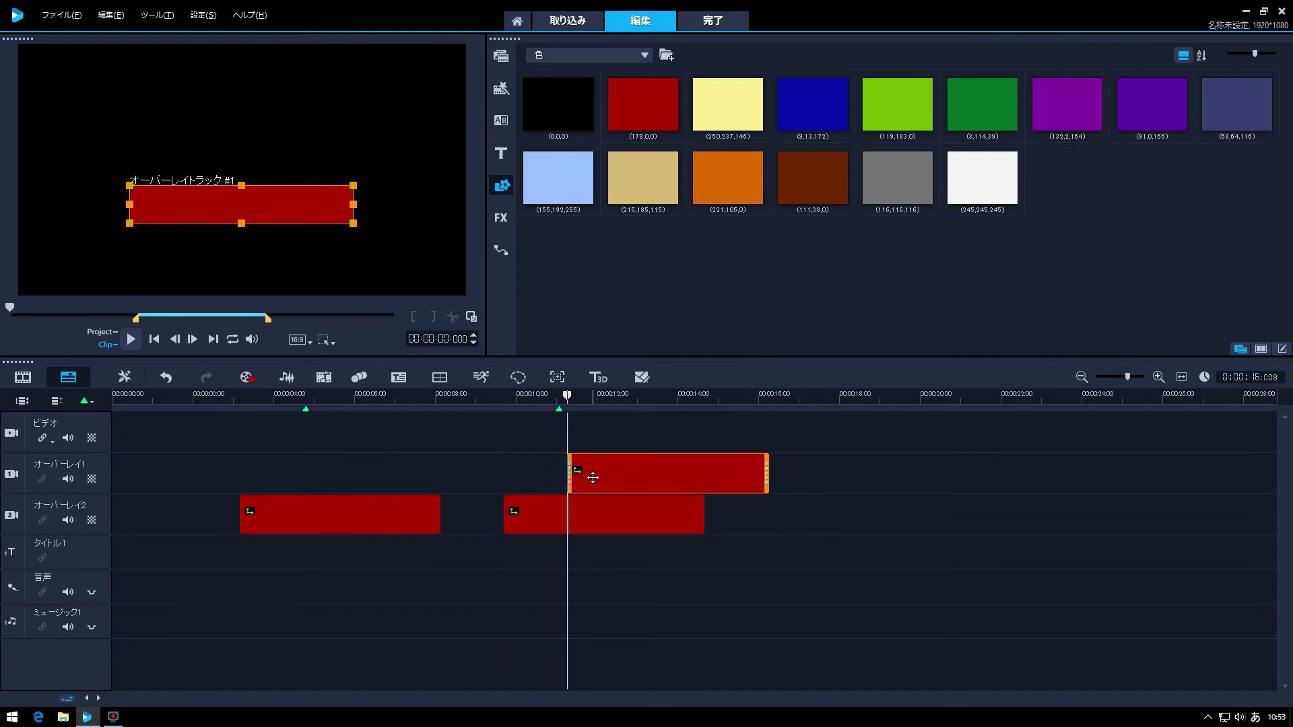
key(ctrl+z)
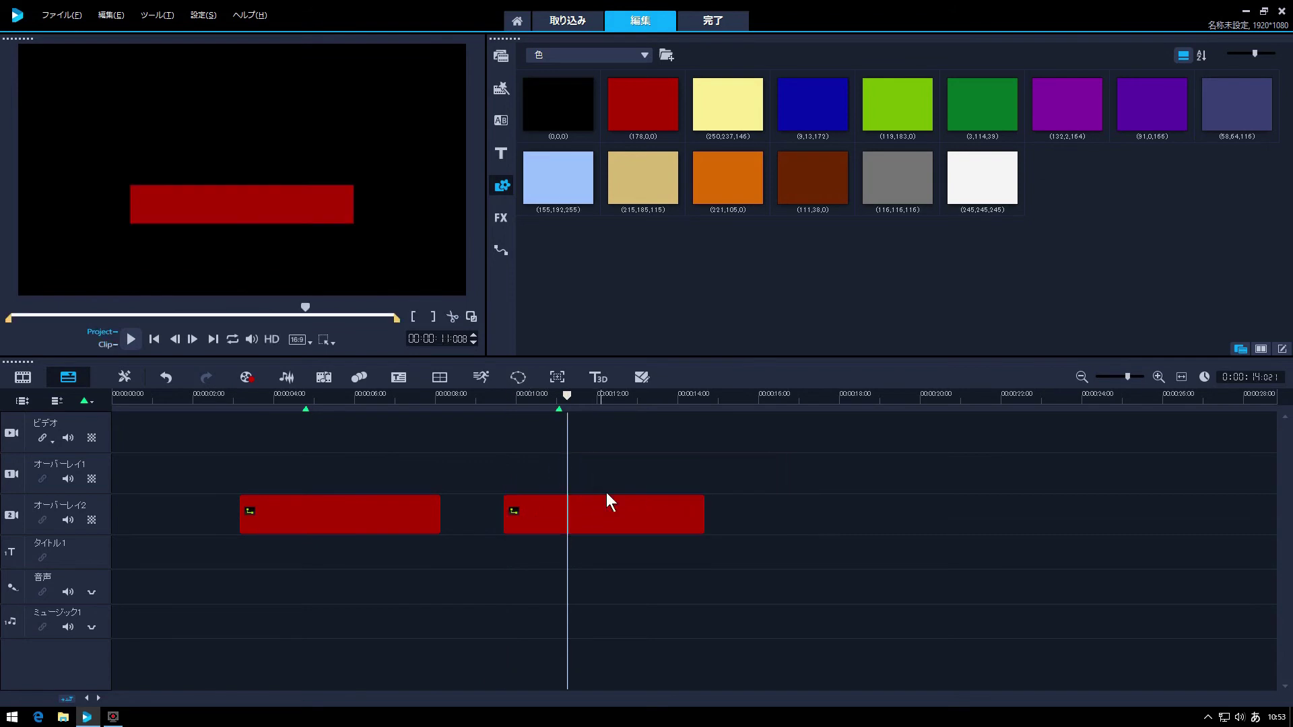
Change the colour of the second bar clip on overlay track 2 to light yellow
double_click(652, 508)
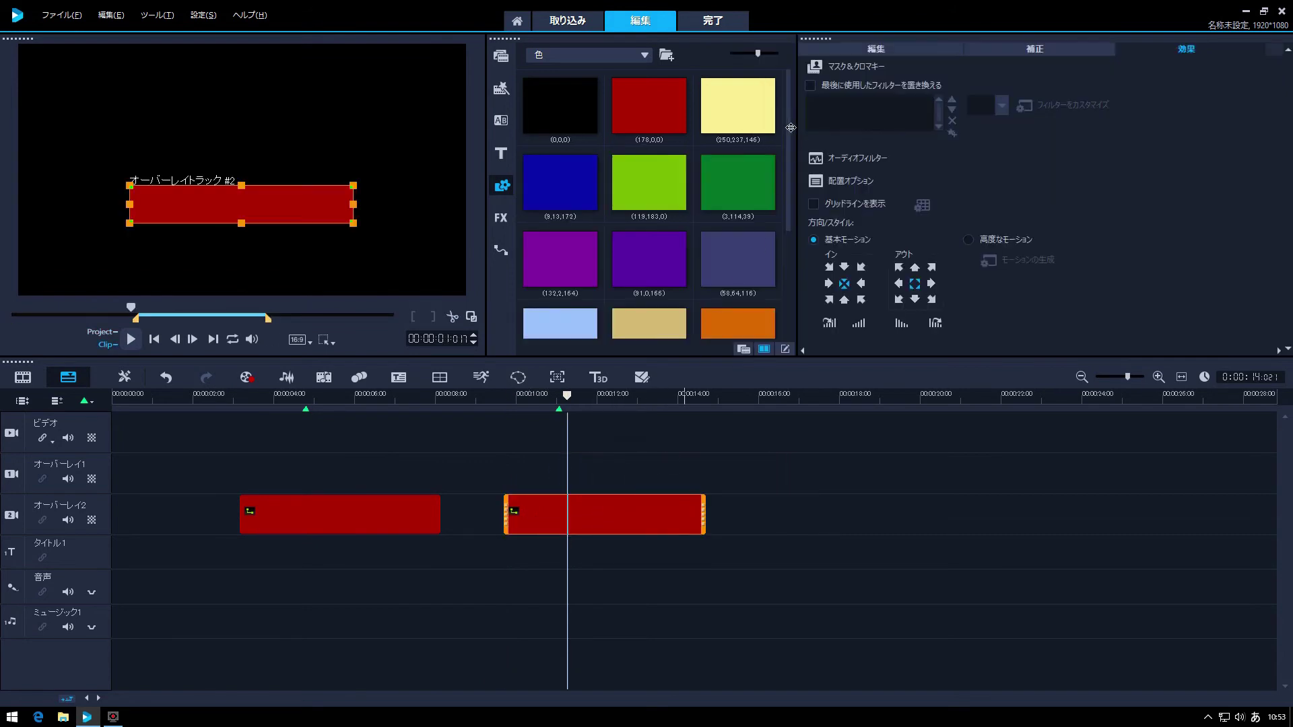
click(892, 44)
click(812, 90)
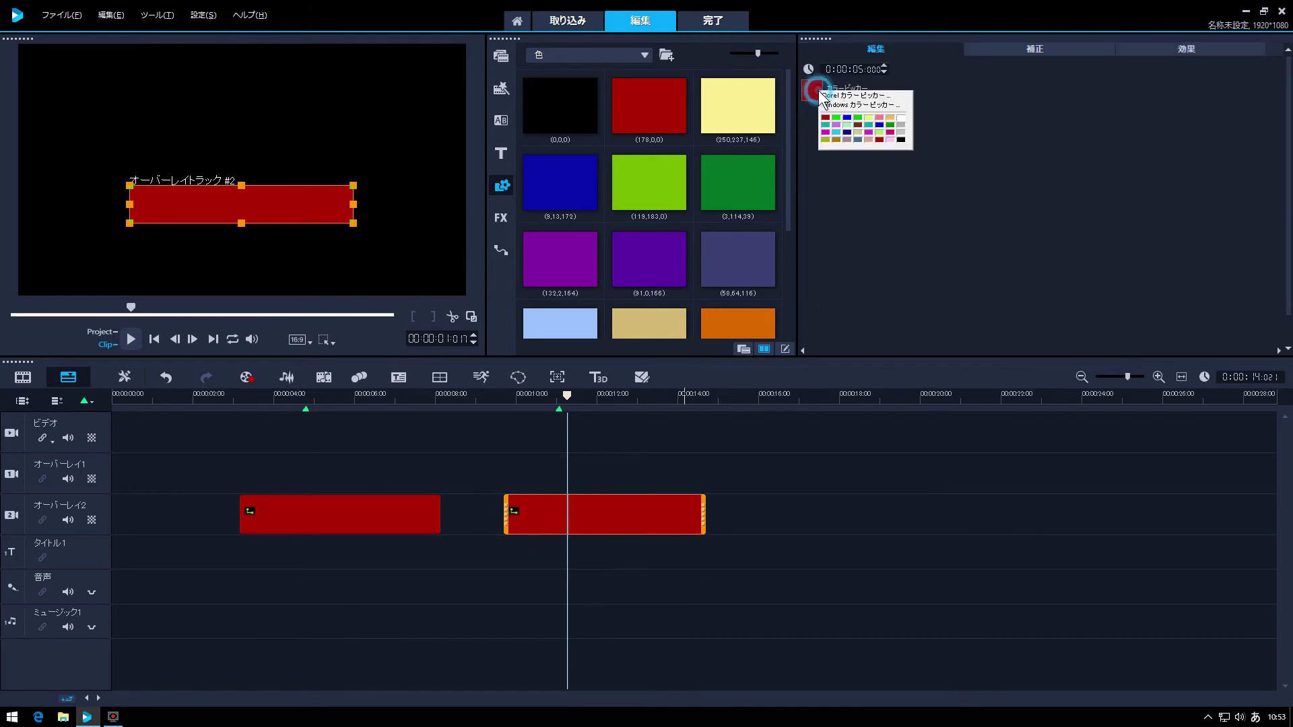
click(869, 118)
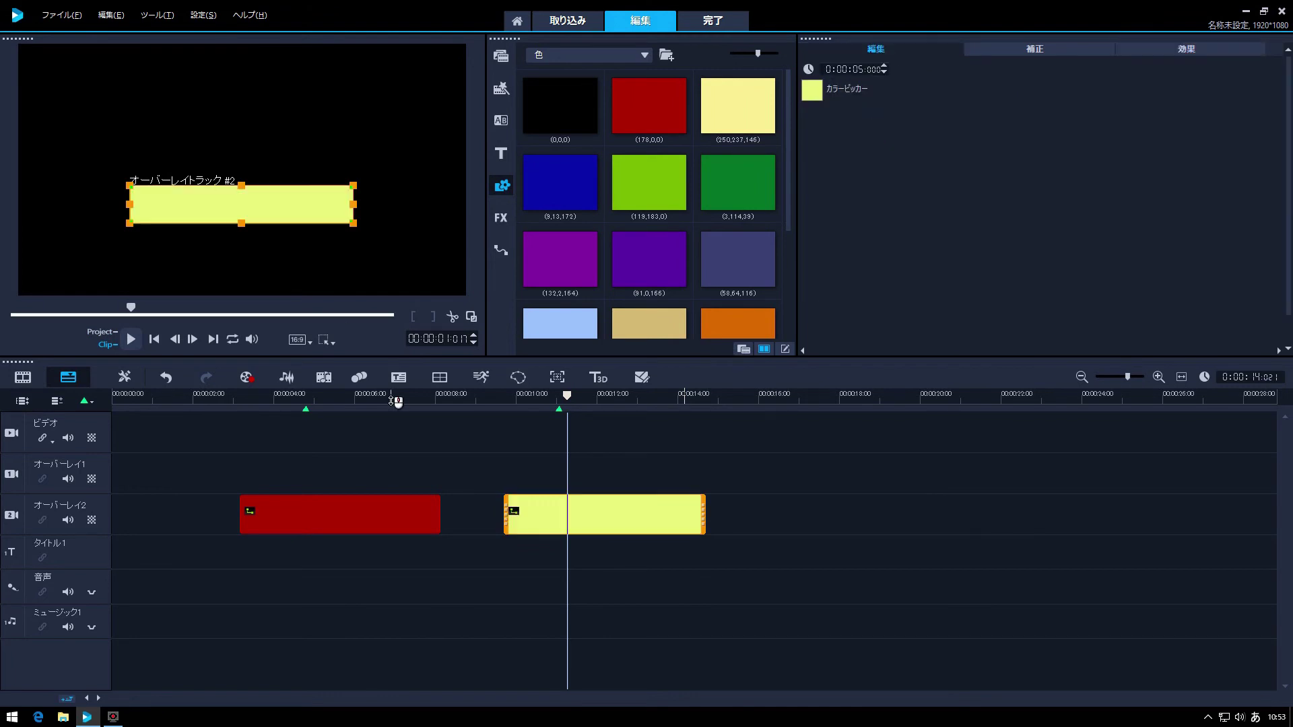
Overlap the yellow clip with the end of the red clip and replace the crossfade between them with the Side transition
drag(628, 516, 450, 523)
drag(320, 398, 392, 398)
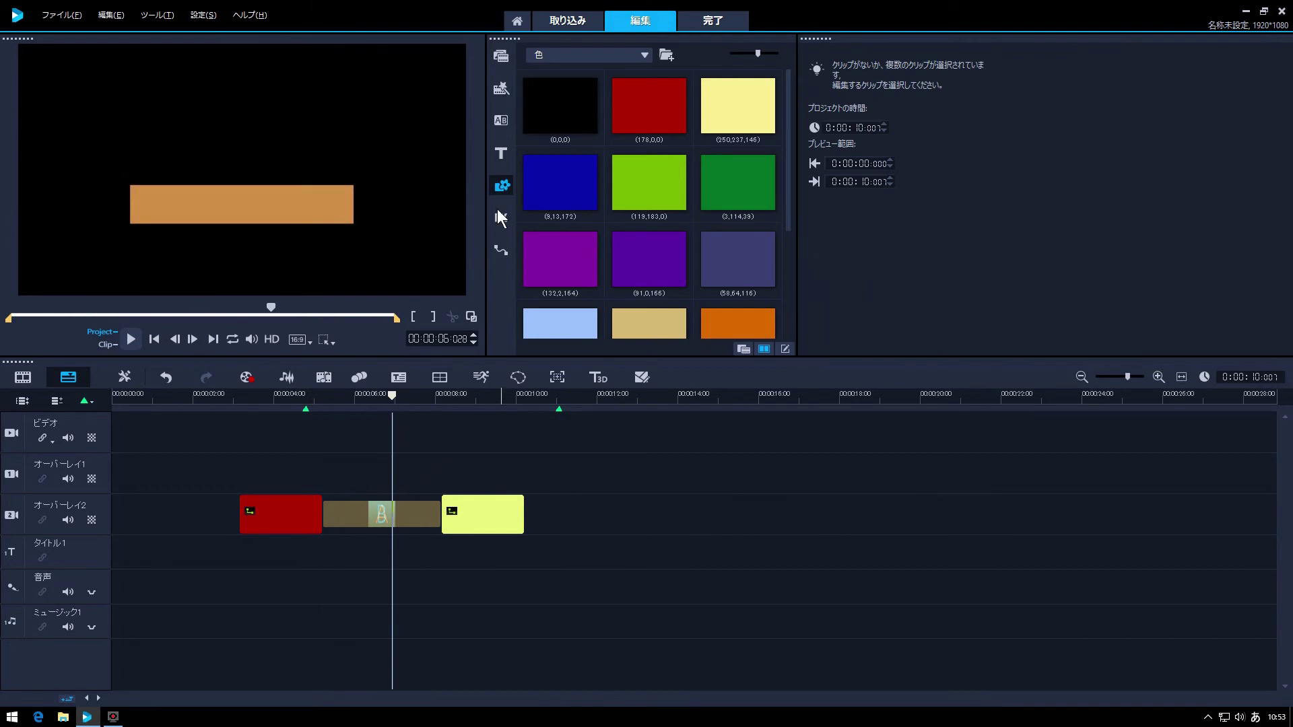
click(500, 121)
drag(651, 119, 381, 515)
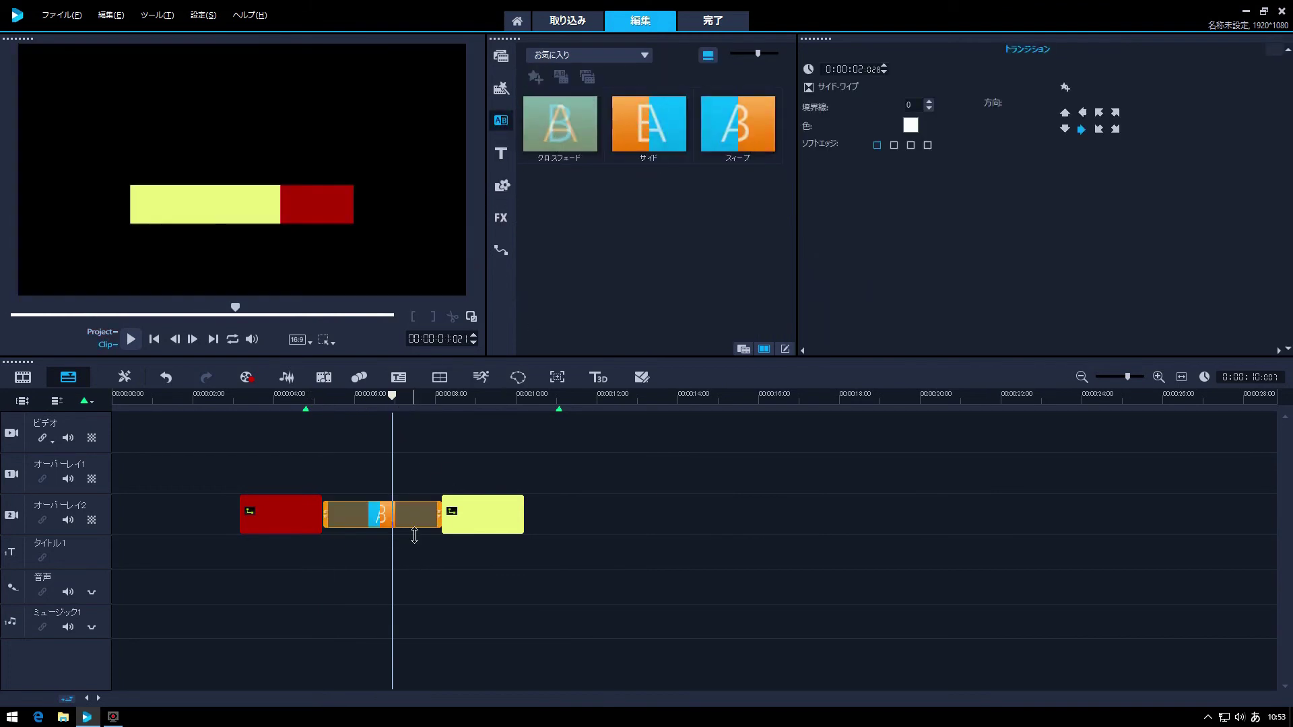
Mark the partly wiped frame at 00:00:06:028 on the timeline and save it as a still image
mouse_move(398, 403)
mouse_down()
mouse_move(237, 403)
mouse_move(415, 419)
mouse_move(288, 419)
mouse_move(404, 419)
mouse_move(391, 412)
mouse_up()
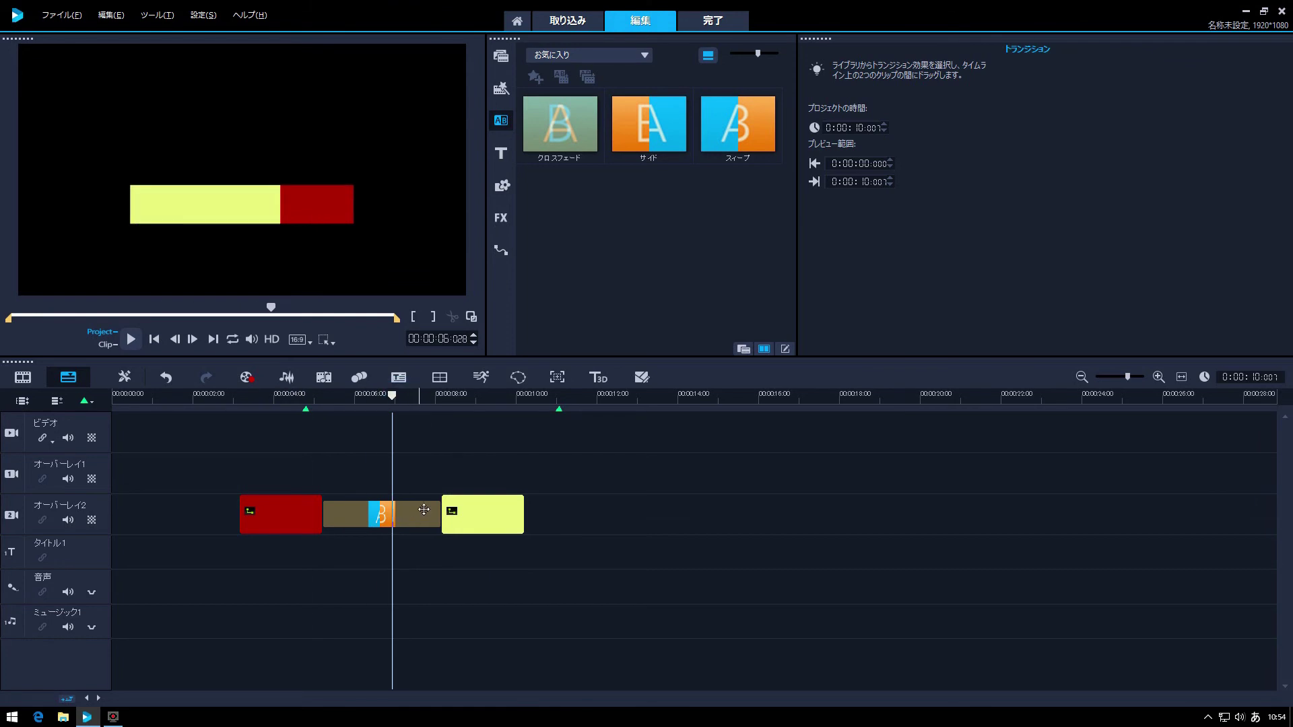
click(395, 412)
click(113, 18)
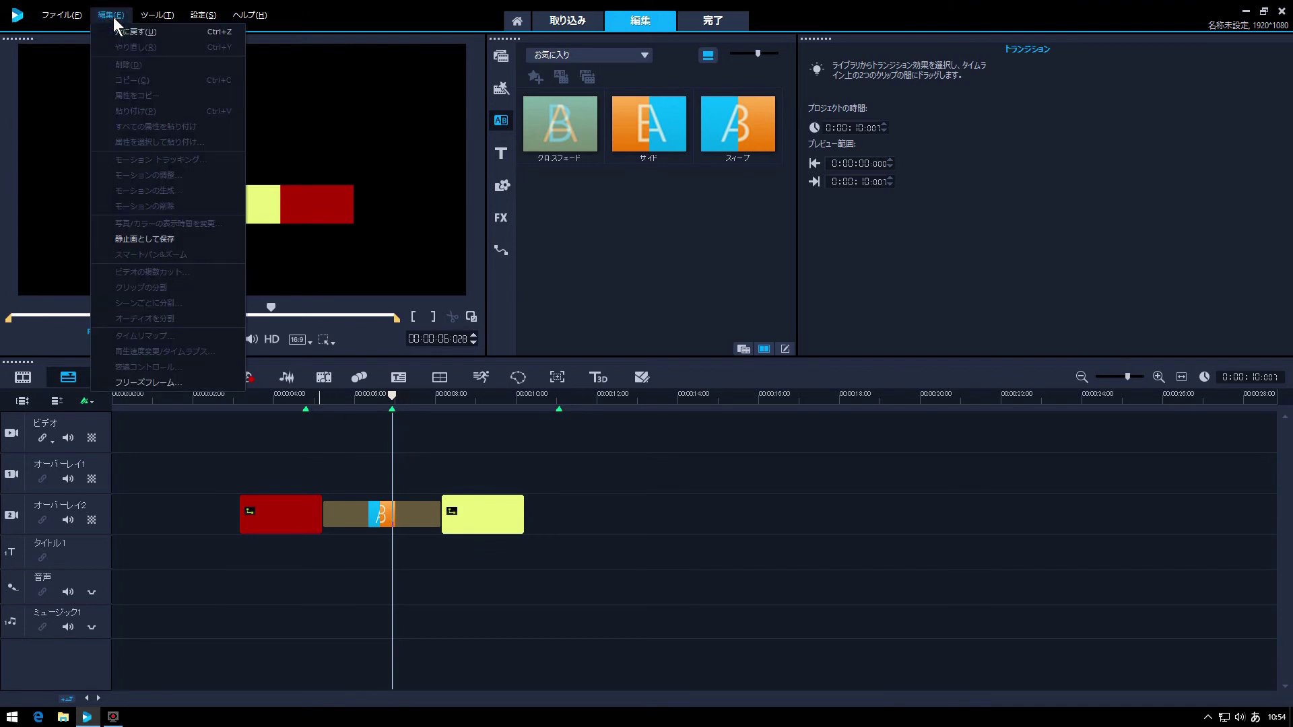
click(144, 239)
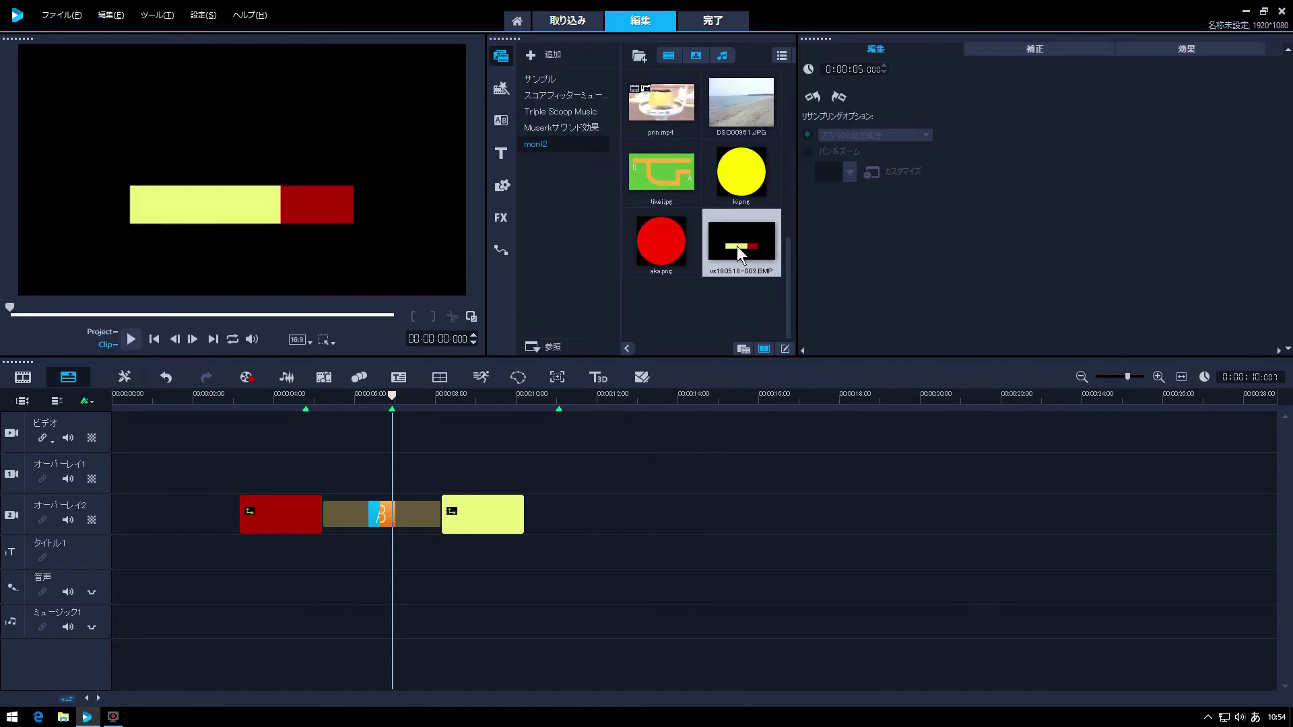
Move the red and yellow bar clips together with their transition from overlay track 2 up to overlay track 1
click(385, 495)
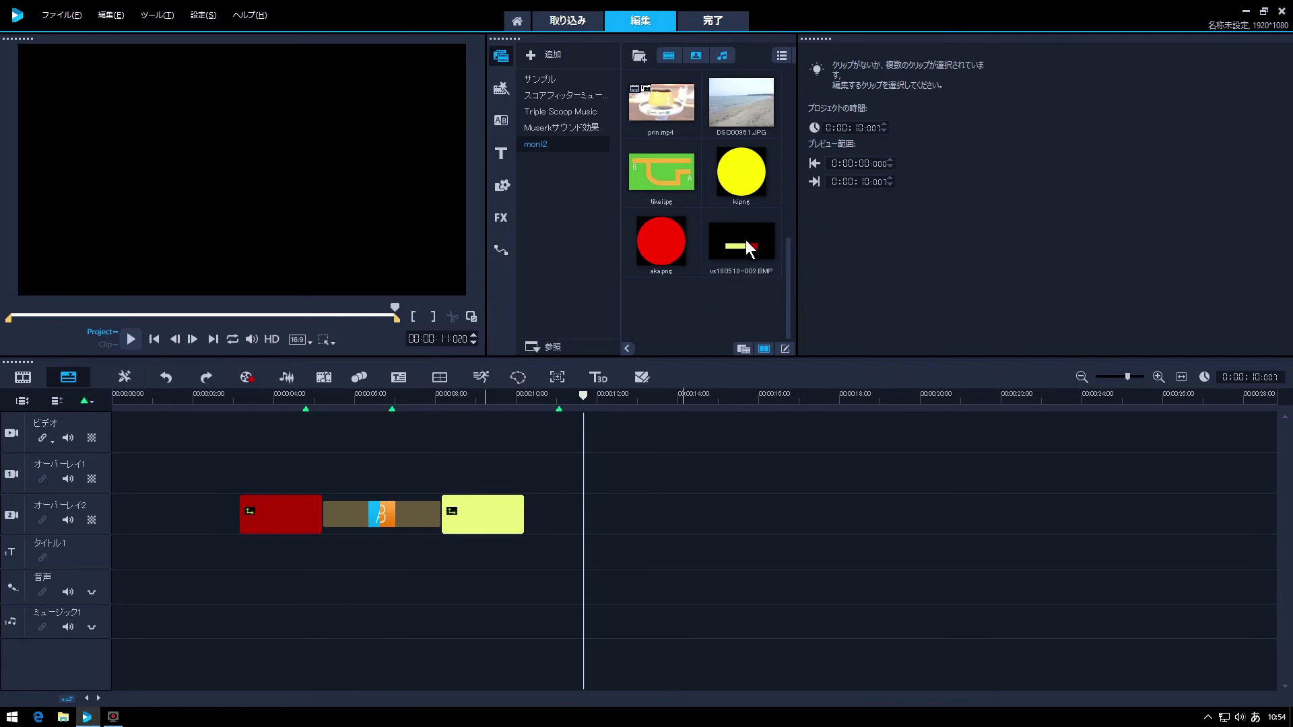
click(265, 512)
shift+click(501, 521)
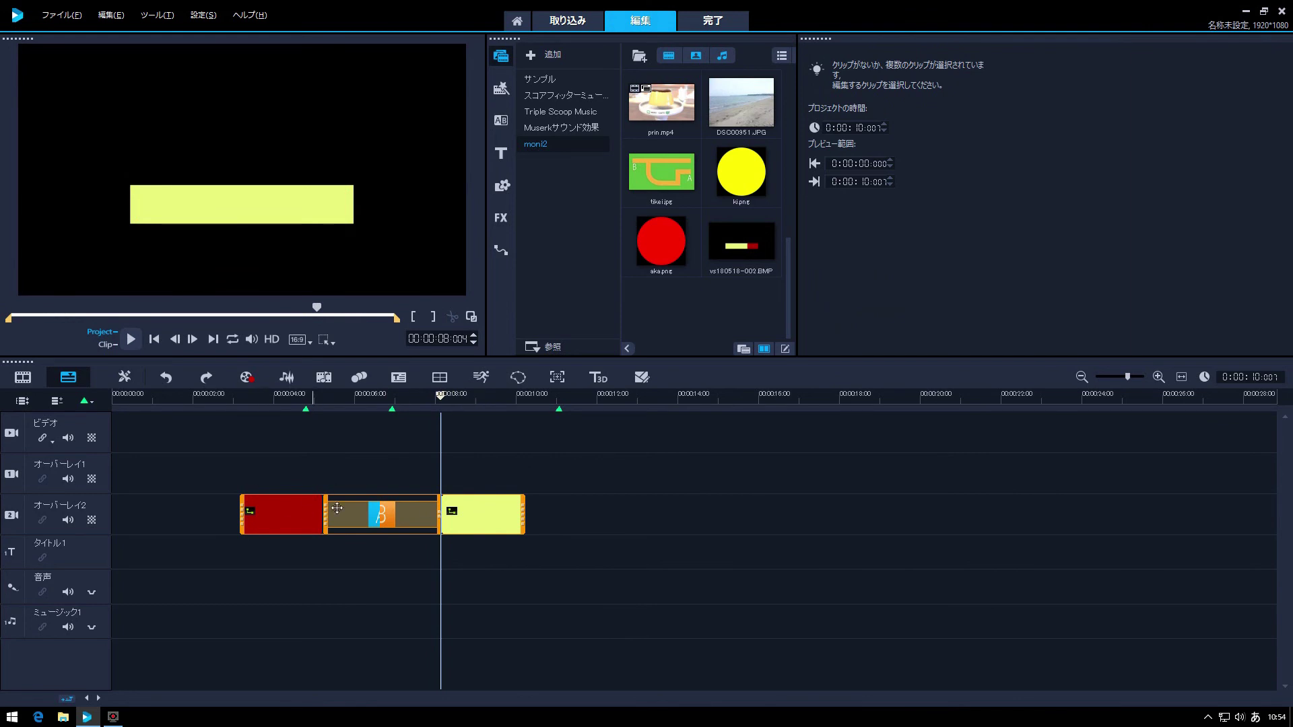
drag(481, 511, 481, 484)
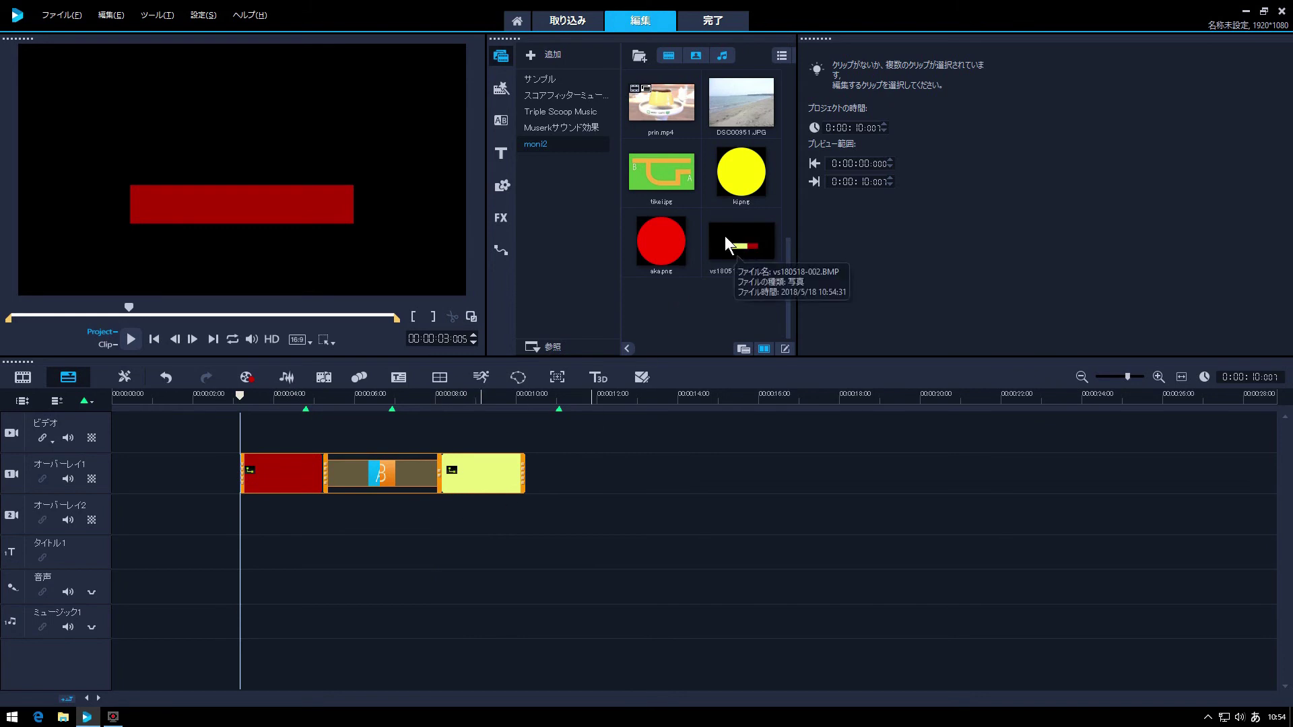
Place the still vs180518-002.BMP on overlay track 2 starting at the 00:00:06:028 marker and scrub through to preview it
drag(746, 249, 435, 437)
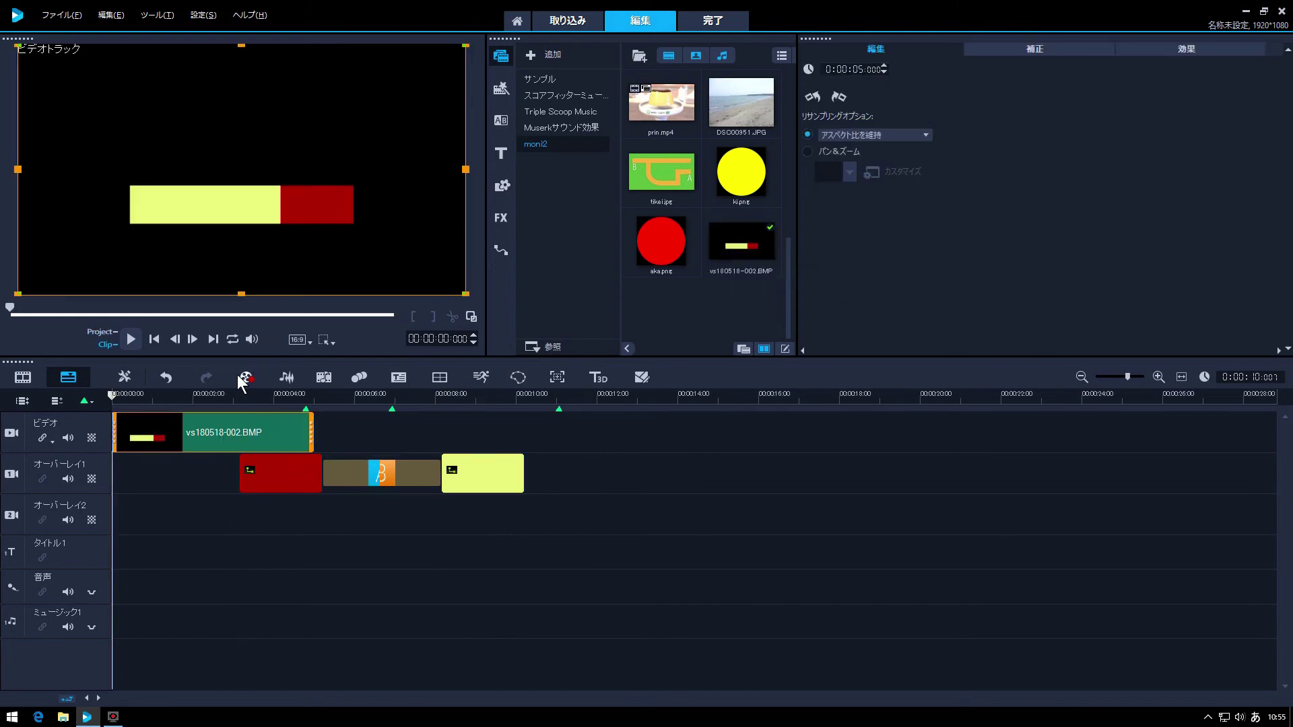
click(370, 418)
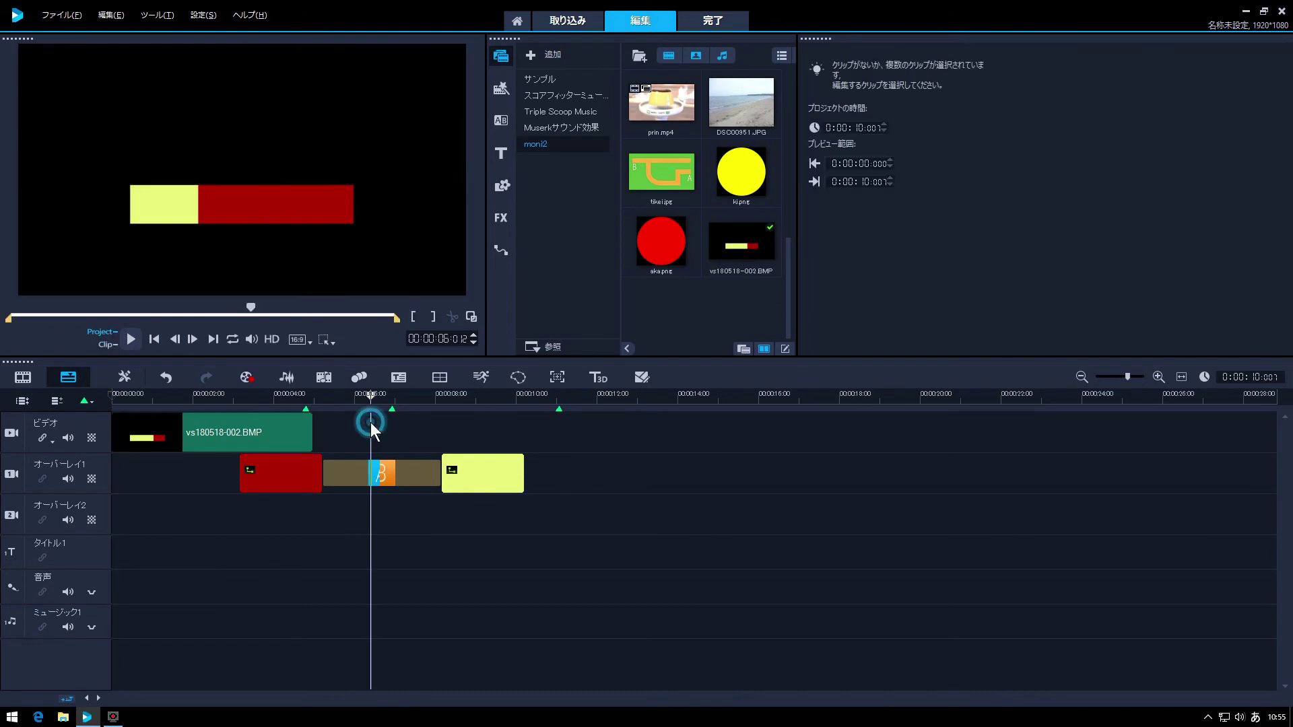
click(221, 435)
drag(223, 441, 495, 528)
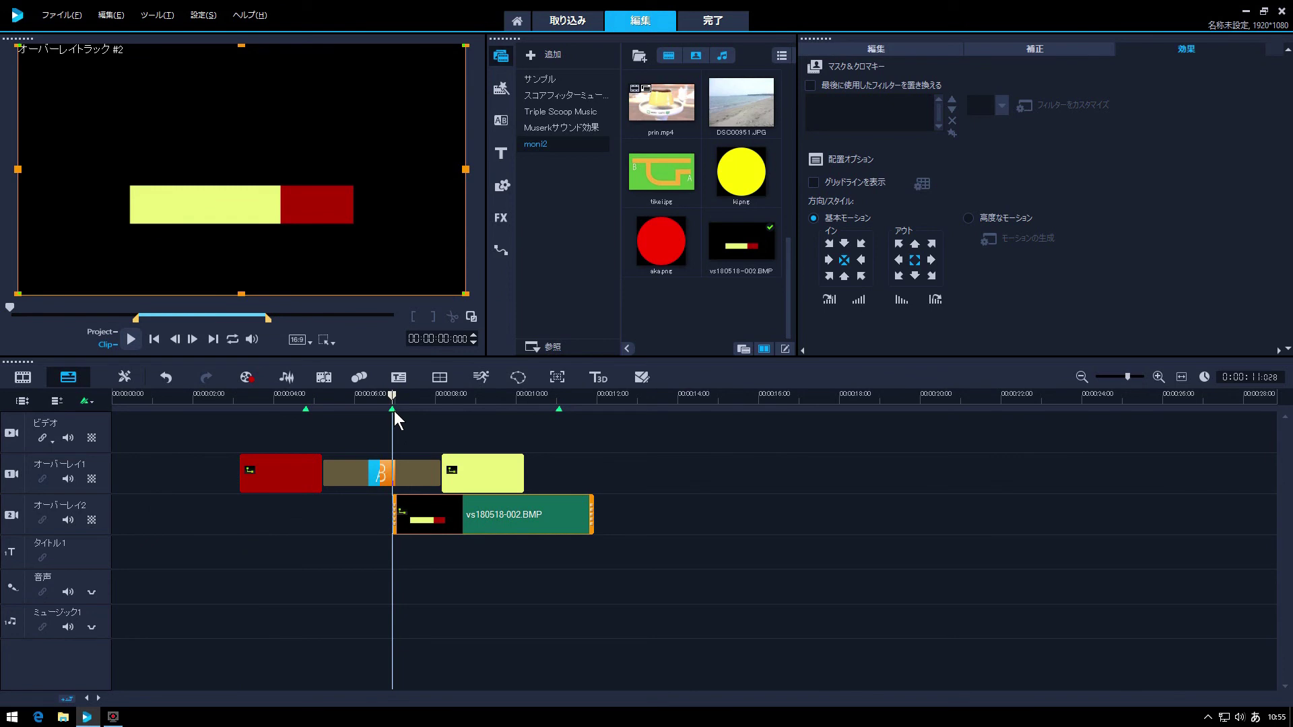
drag(392, 396, 437, 408)
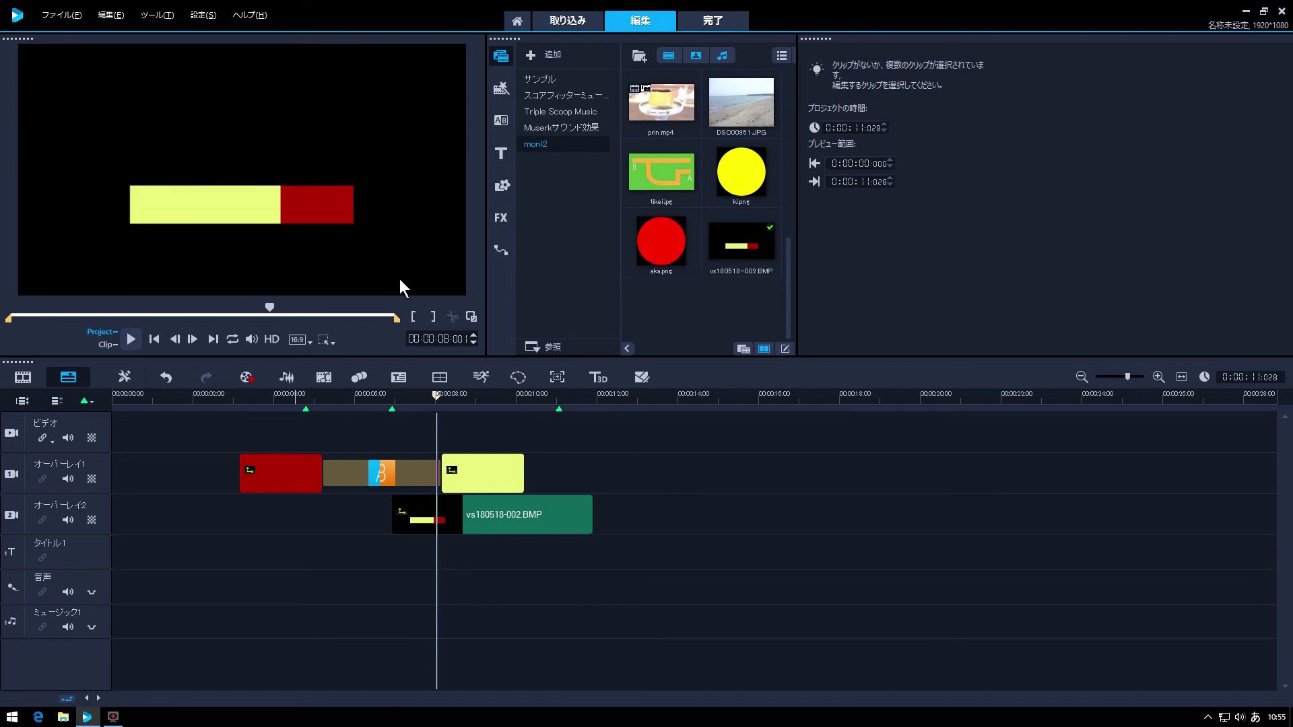
Delete all clips from the overlay tracks and expand the media library to full width
drag(278, 471, 526, 525)
key(Delete)
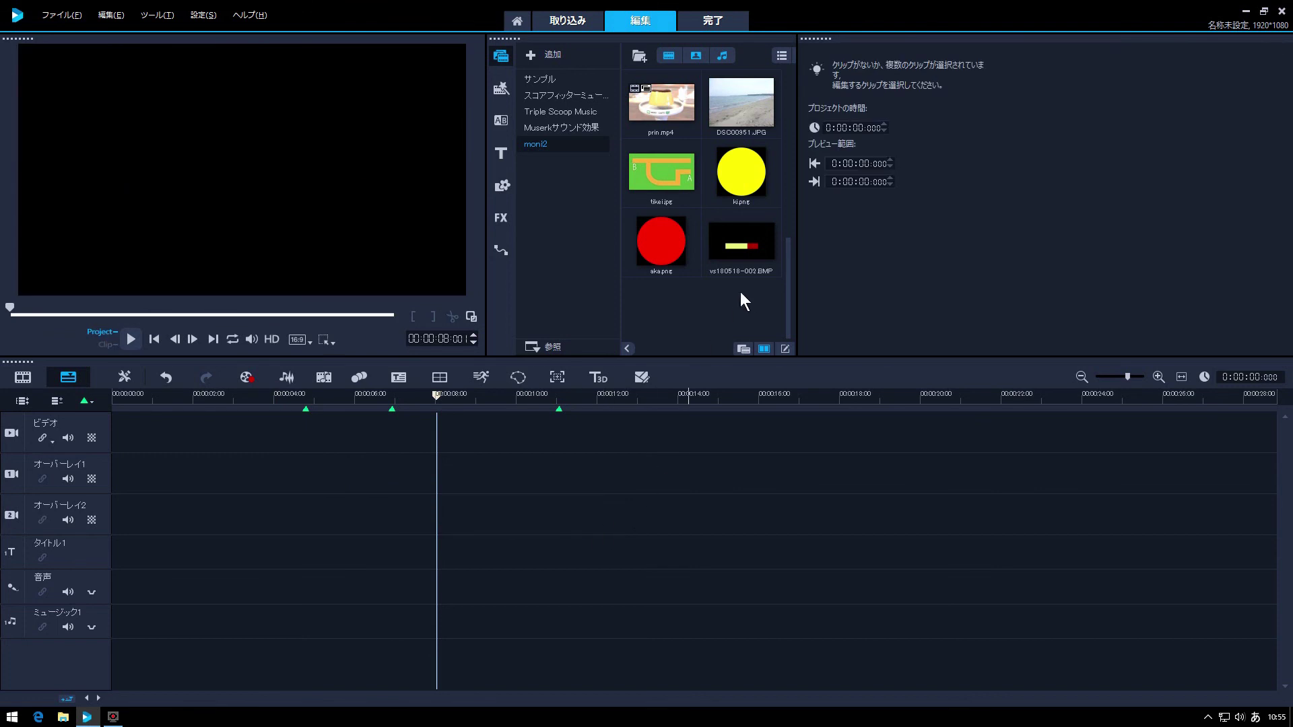
click(743, 349)
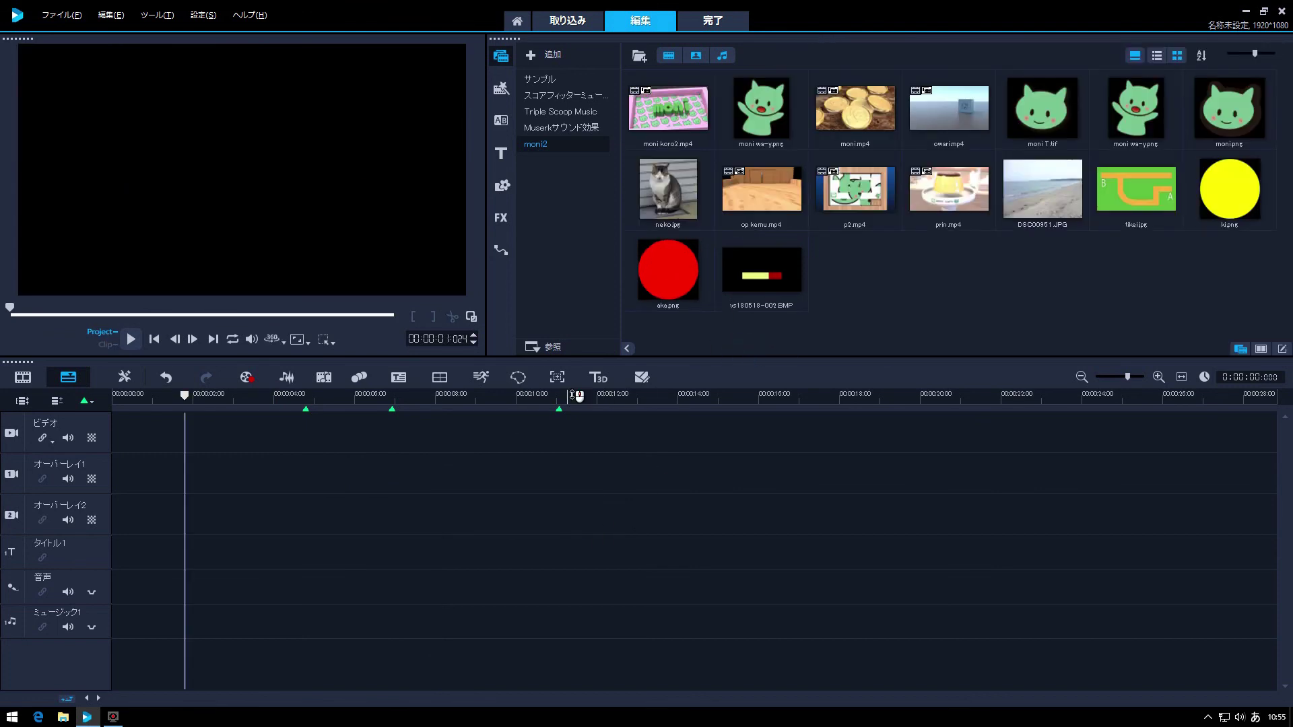
Place aka.png and ki.png overlapping on overlay track 1 and replace the crossfade between them with the Sweep (スイープ) transition
drag(666, 265, 303, 482)
drag(1230, 189, 467, 478)
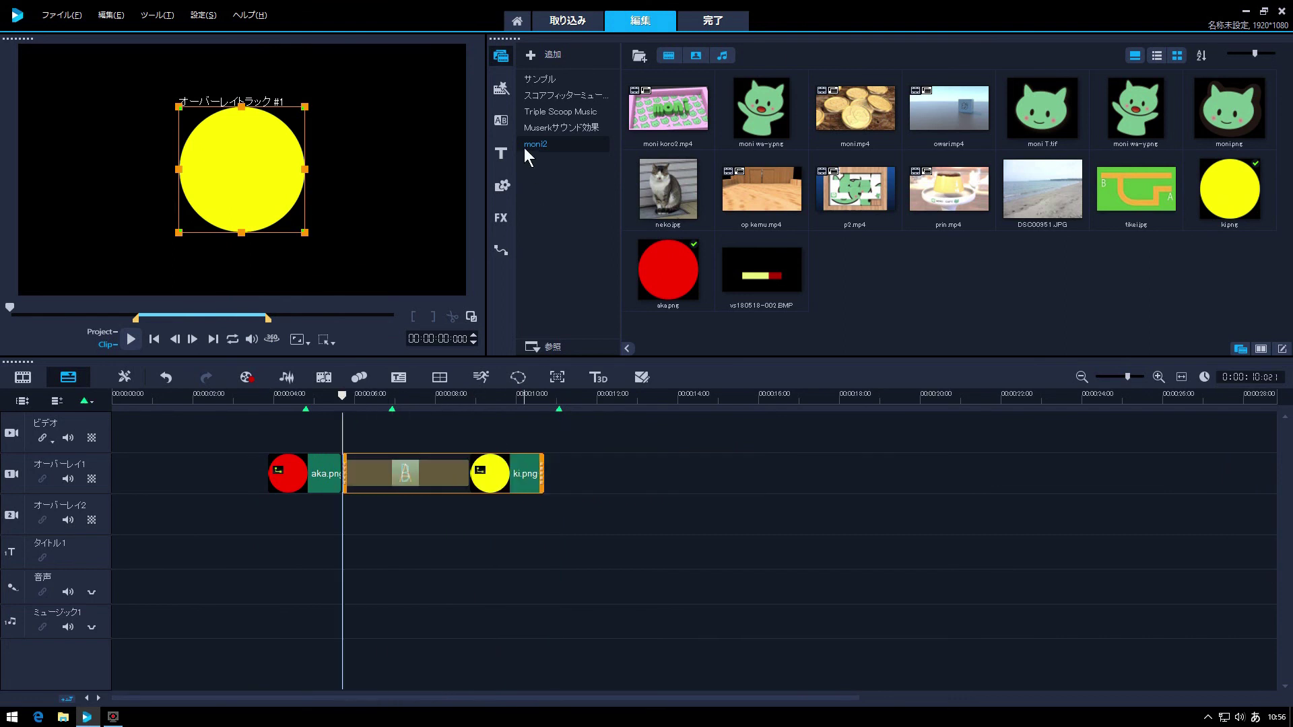
click(496, 119)
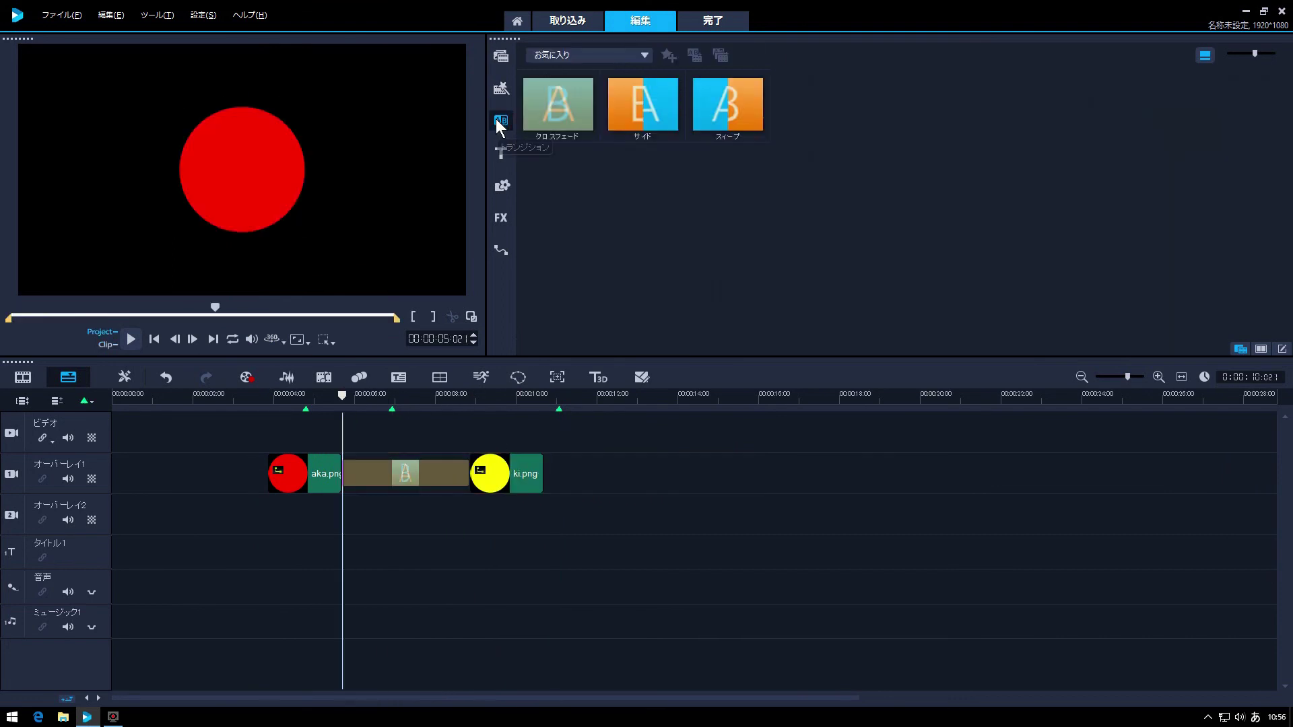
drag(733, 106, 385, 479)
Go to the partly swept circle frame at the 00:00:06:028 marker and save it as a still image
drag(346, 402, 390, 403)
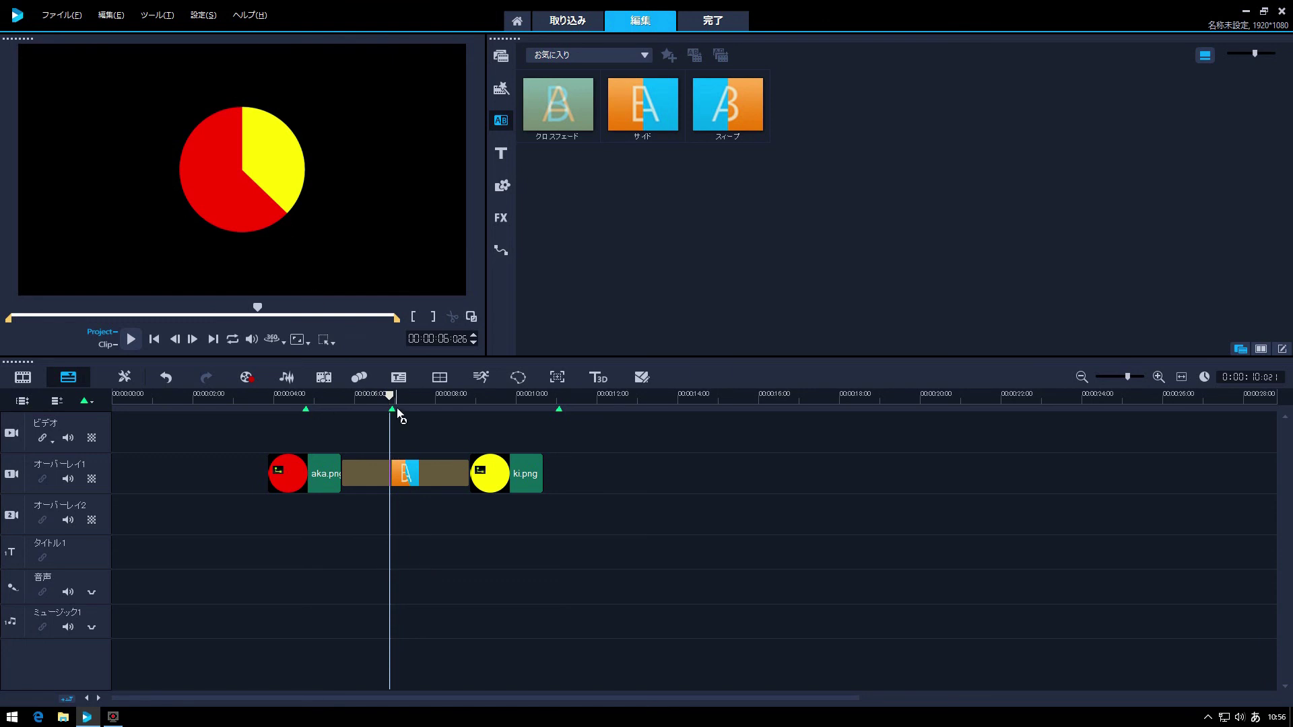
drag(390, 402, 392, 404)
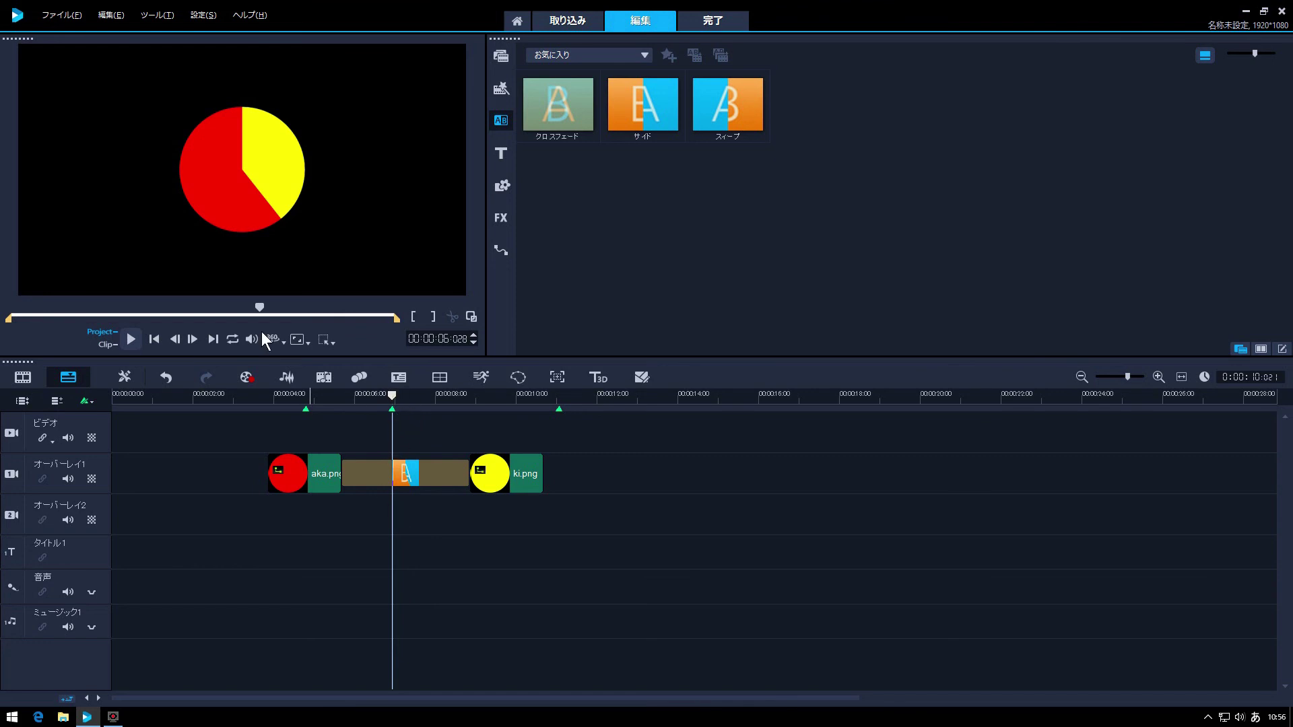
click(111, 14)
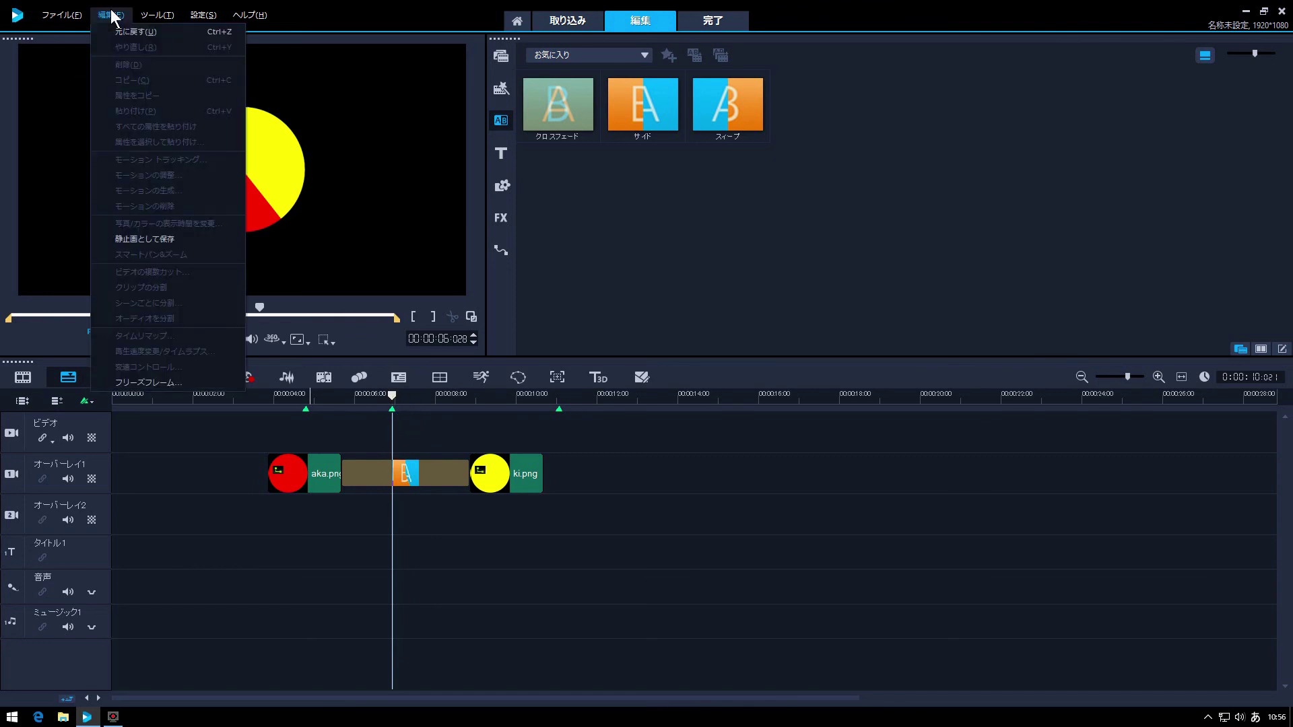
click(145, 244)
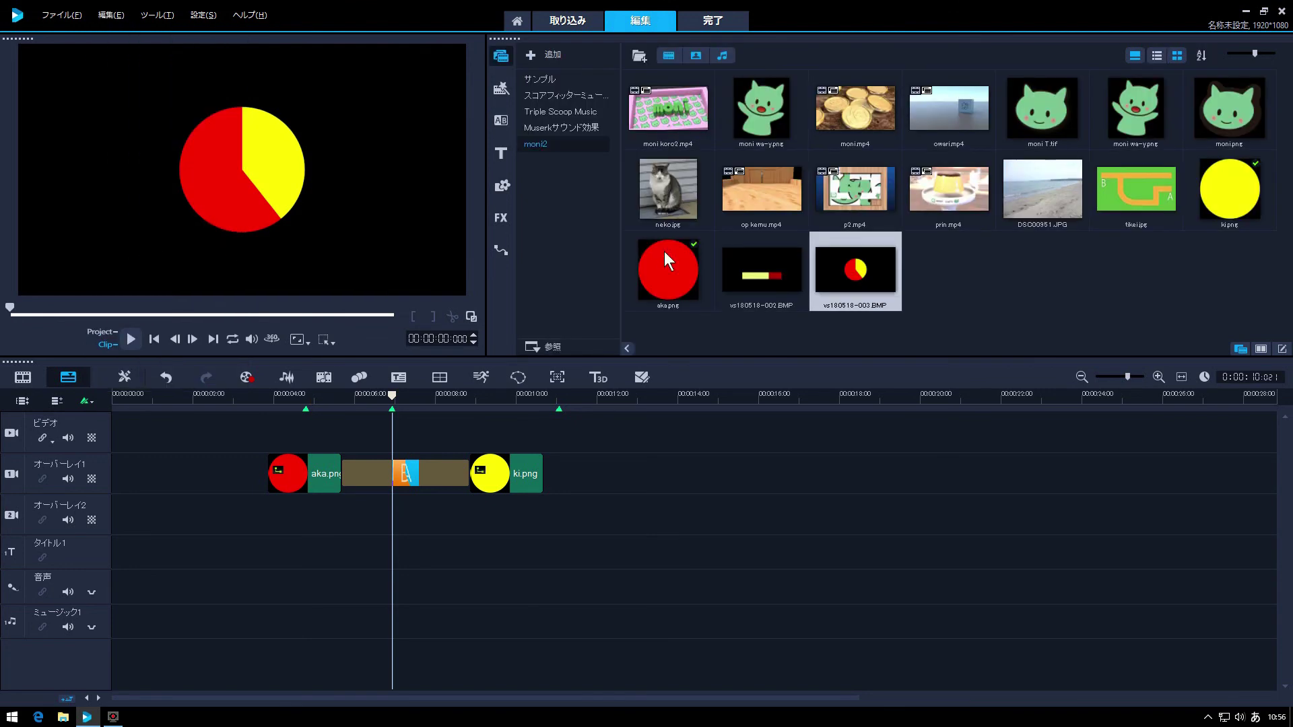
Place the still vs180518-003.BMP on overlay track 2 starting at the 00:00:06:028 marker and scrub through the frozen sweep
drag(867, 276, 520, 522)
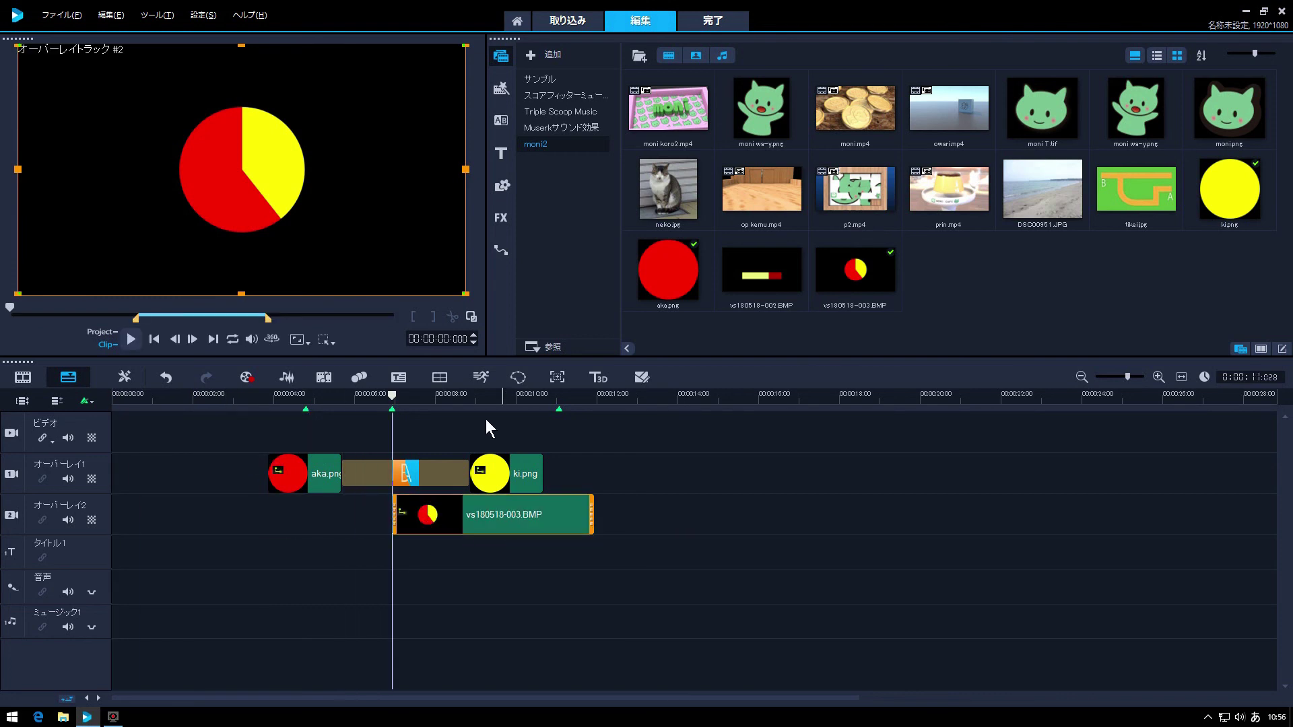
drag(335, 404, 462, 398)
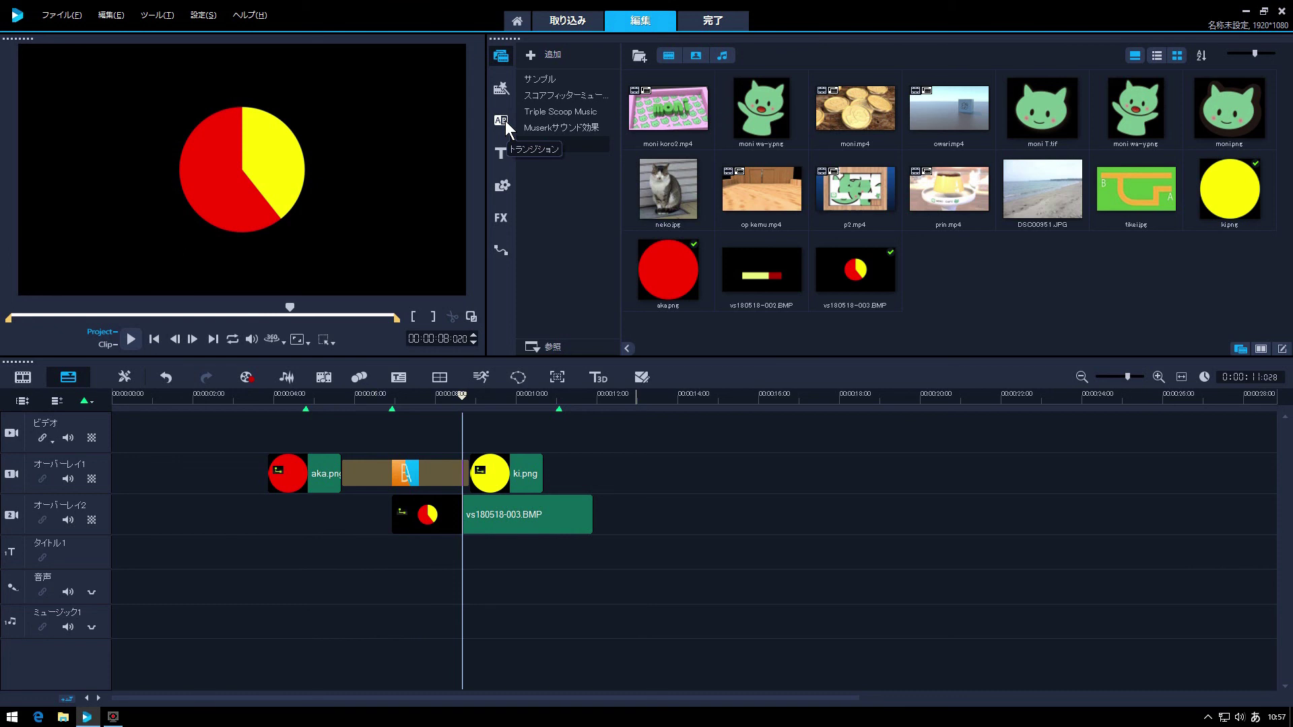